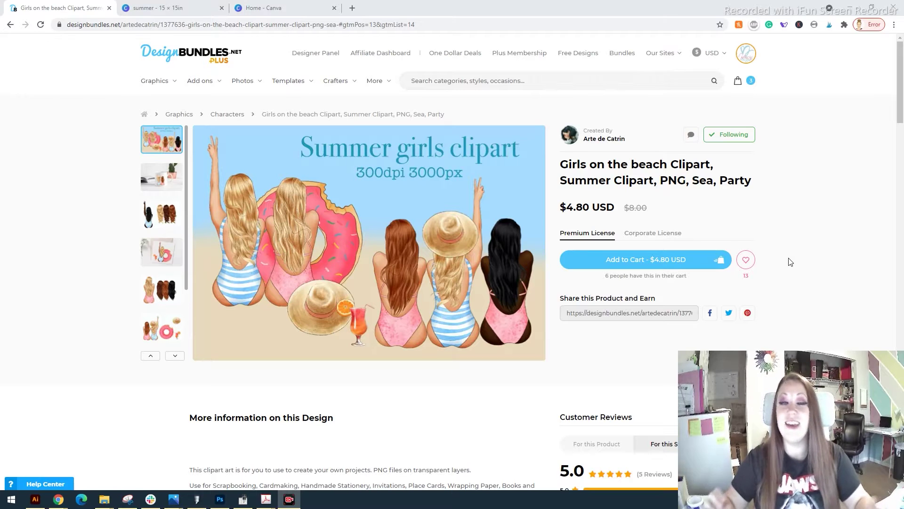
# Review the finished summer design in Canva alongside the Girls on the beach clipart page on Design Bundles.
pyautogui.click(283, 7)
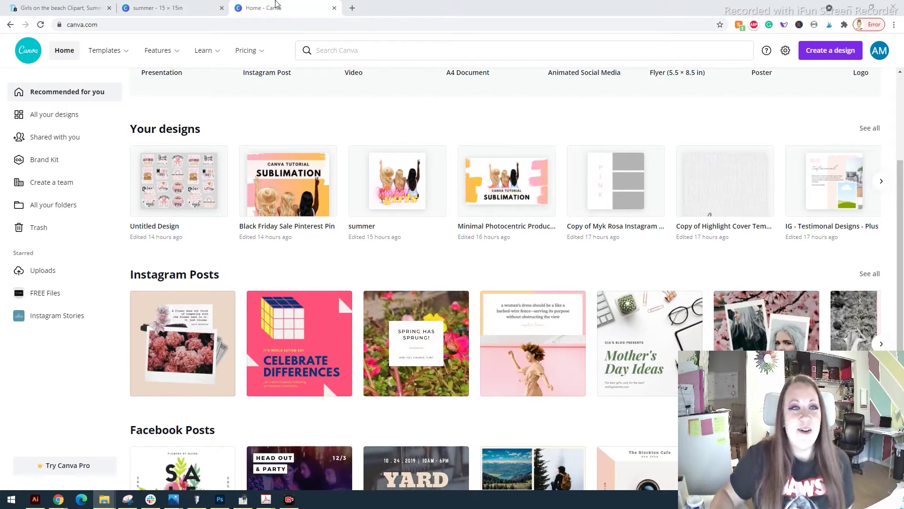
pyautogui.click(204, 5)
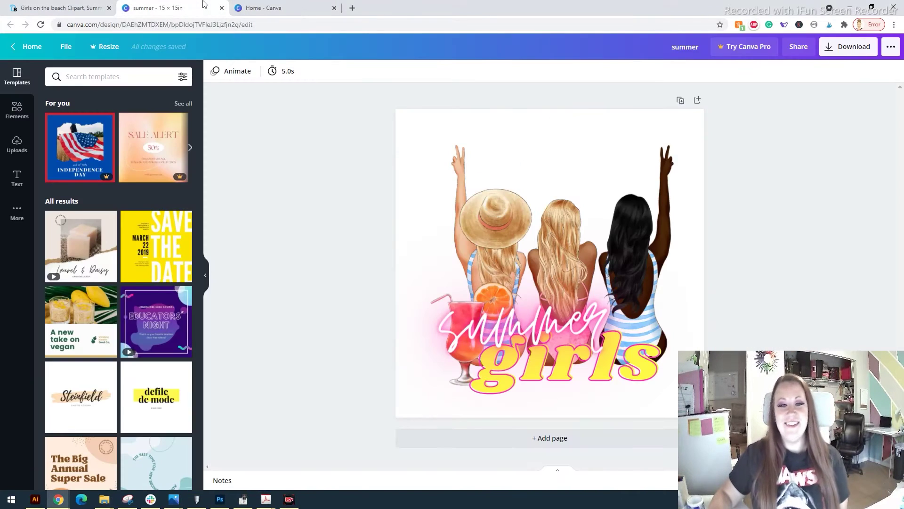
pyautogui.click(94, 7)
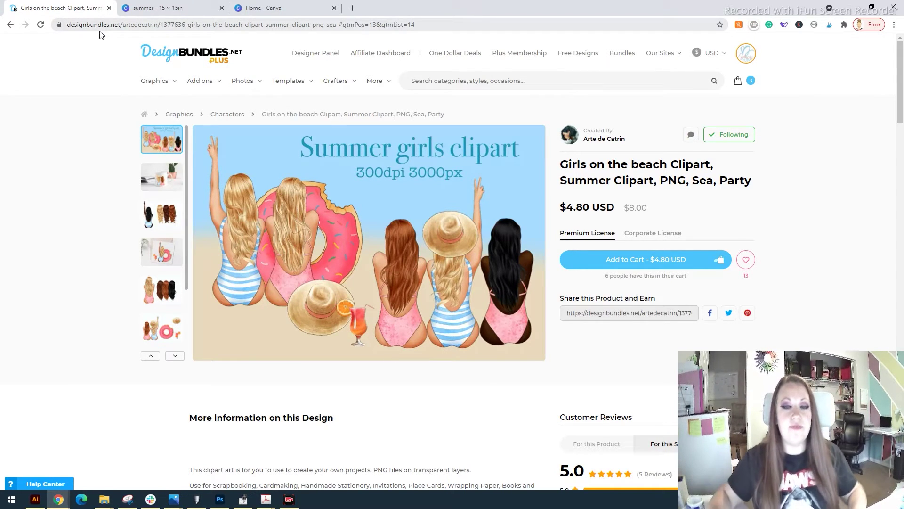
pyautogui.click(158, 8)
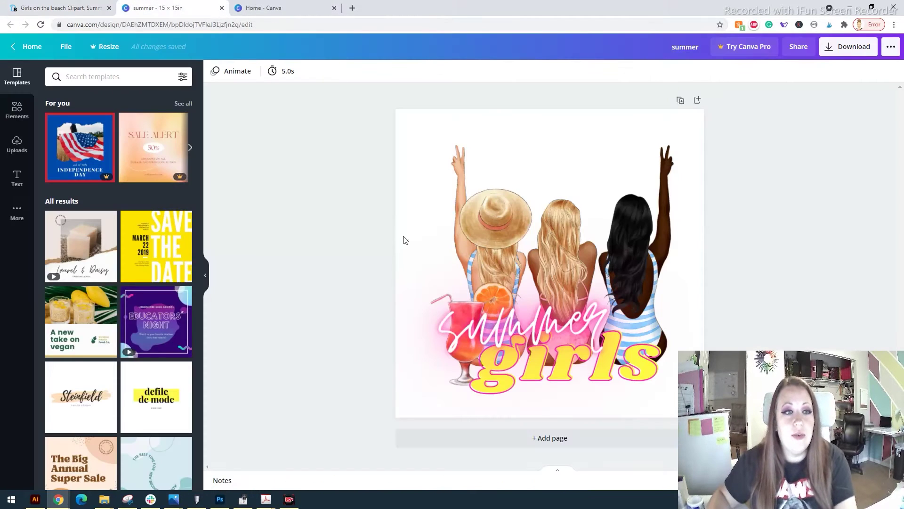
pyautogui.click(59, 8)
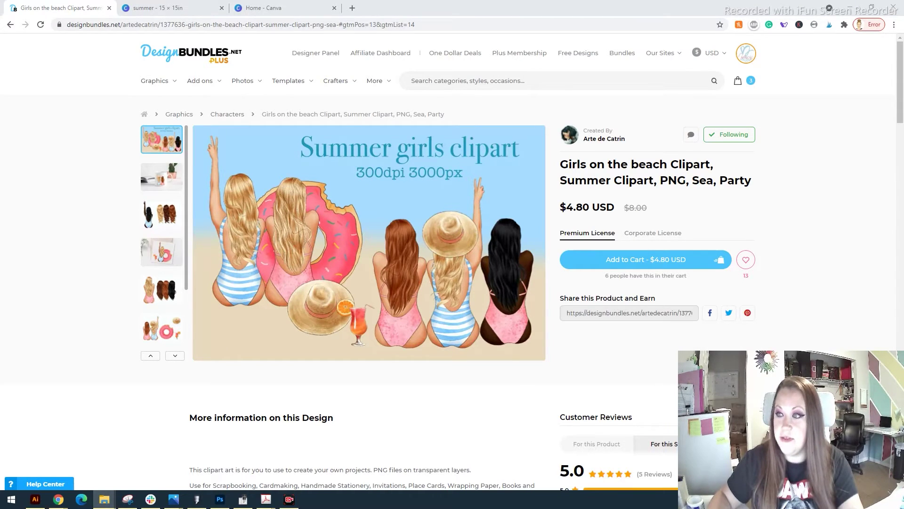
# Switch to File Explorer and extract the 2020 Fonts zip archive in Downloads into its own folder.
pyautogui.click(104, 499)
pyautogui.moveTo(871, 111); pyautogui.dragTo(452, 43)
pyautogui.scroll(-10, 547, 180)
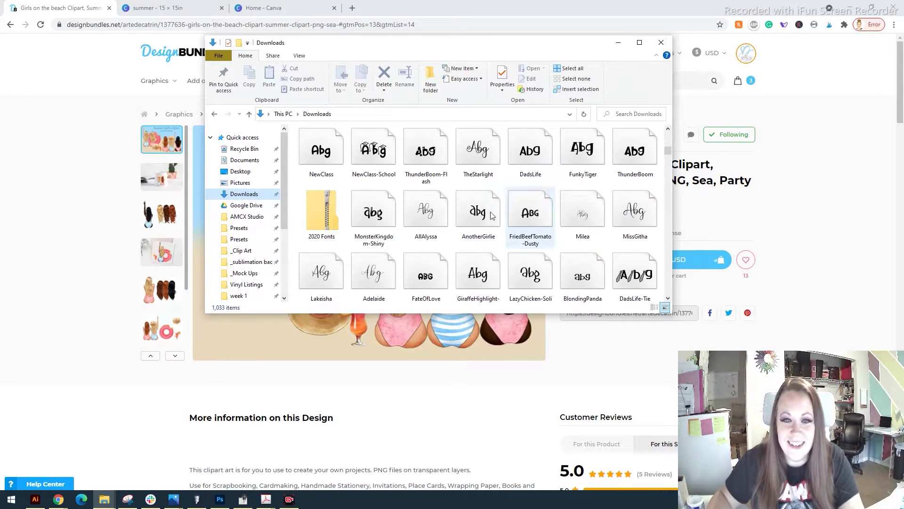
pyautogui.rightClick(327, 211)
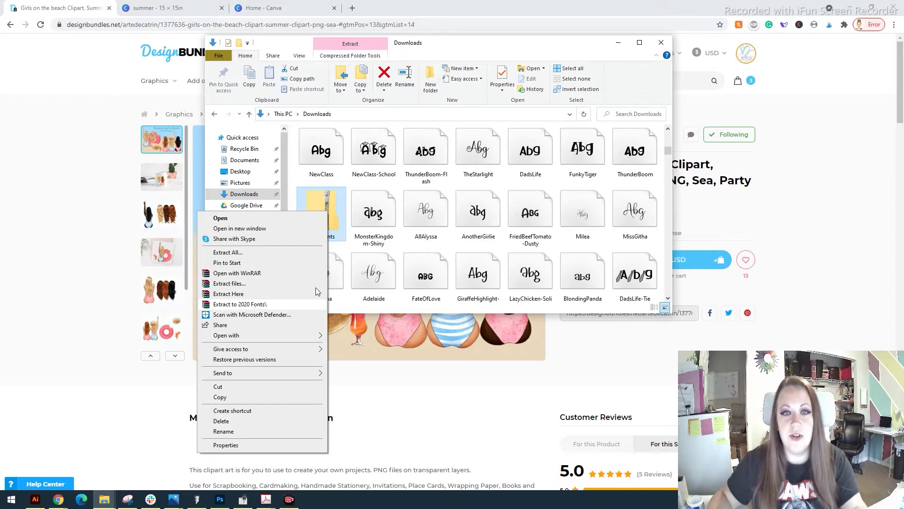
pyautogui.click(315, 303)
# Examine the clipart images in the Girls-on-the-beach-Clipart-Summer-Sea-Graphics folder in Downloads.
pyautogui.scroll(-5, 563, 241)
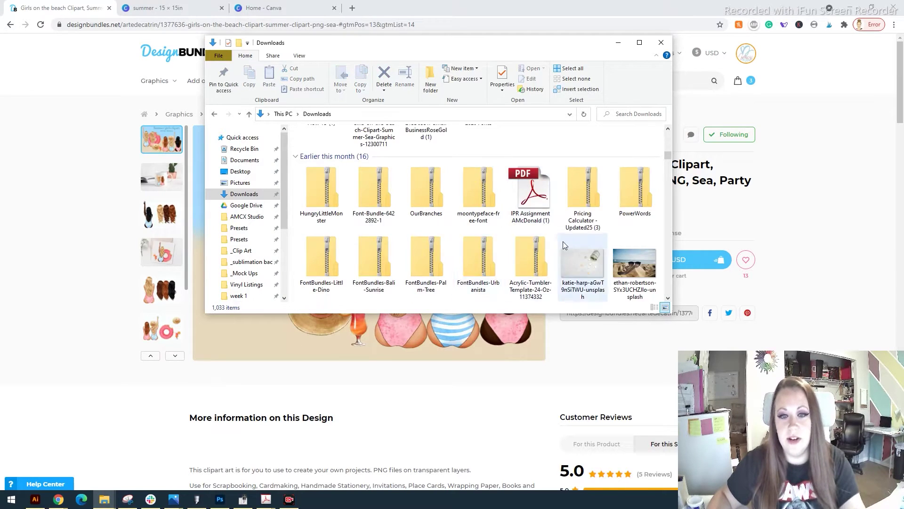
pyautogui.scroll(4, 563, 242)
pyautogui.click(382, 267)
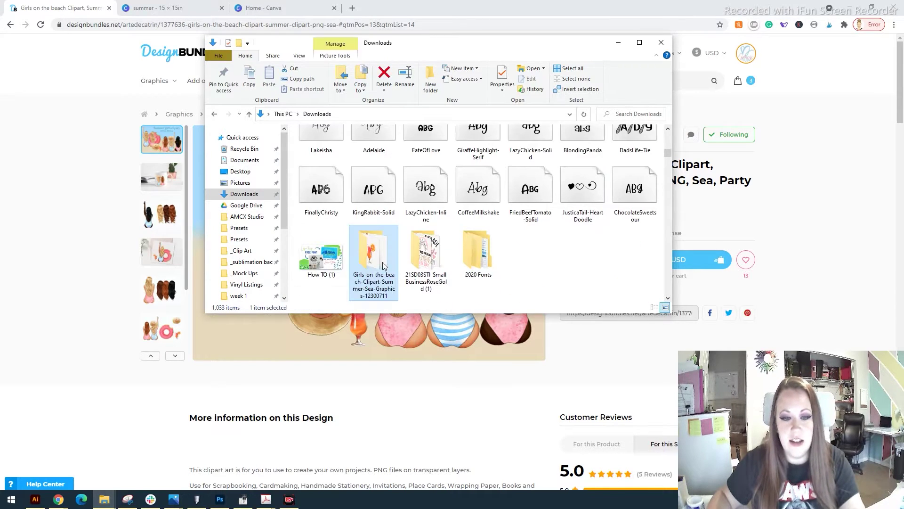
pyautogui.doubleClick(383, 266)
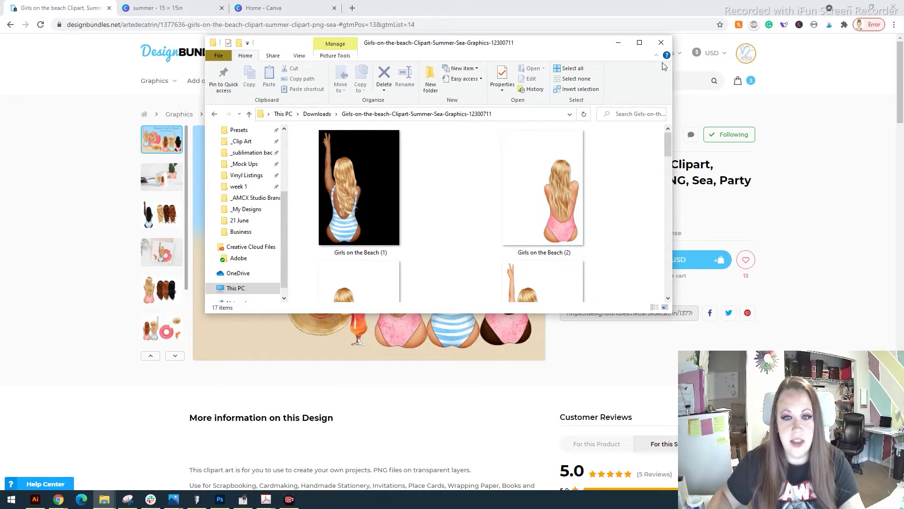
pyautogui.click(639, 43)
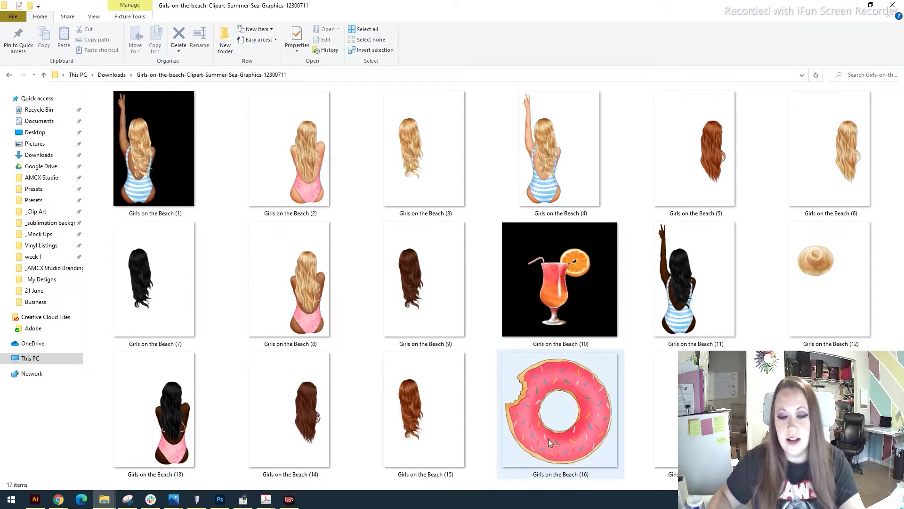
pyautogui.moveTo(823, 393); pyautogui.dragTo(296, 310)
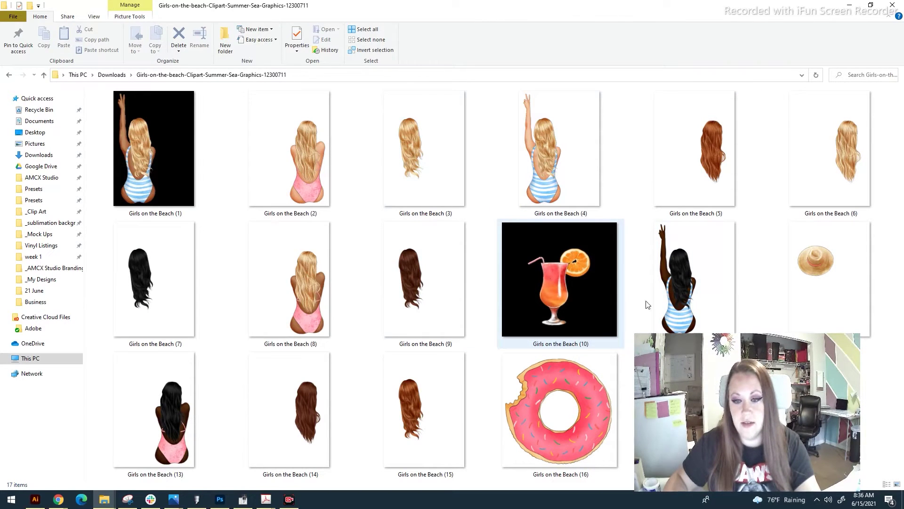
pyautogui.click(847, 4)
# Switch to the browser and go to the Canva home page.
pyautogui.click(150, 9)
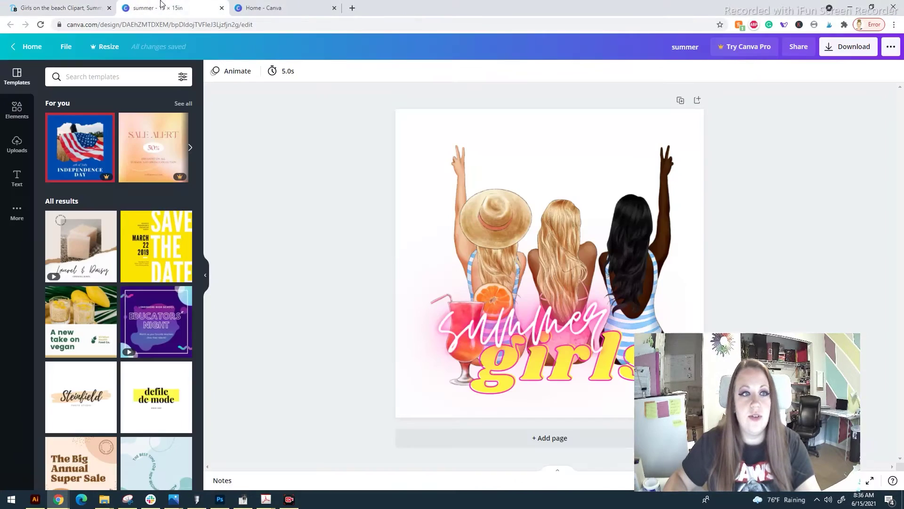
pyautogui.click(262, 5)
pyautogui.moveTo(249, 50)
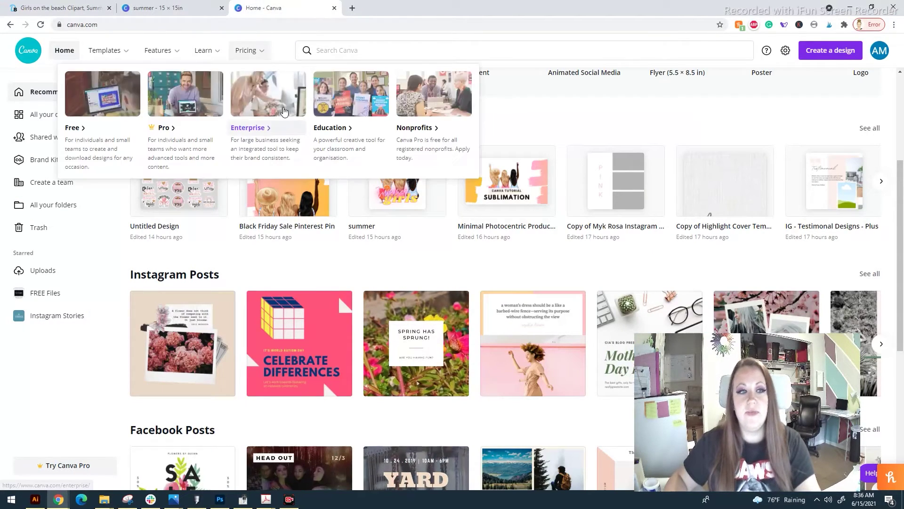
pyautogui.scroll(4, 651, 257)
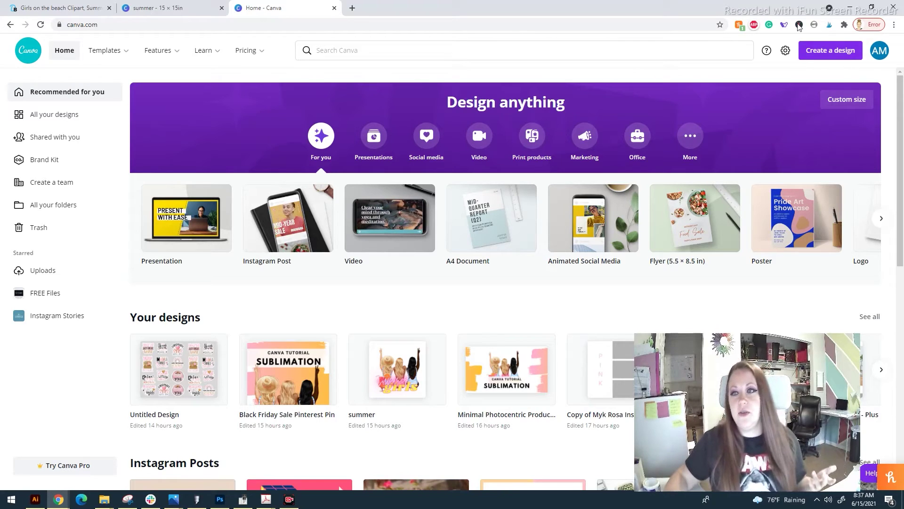
# Create a new custom-size Canva design 15 in wide by 15 in high.
pyautogui.click(830, 51)
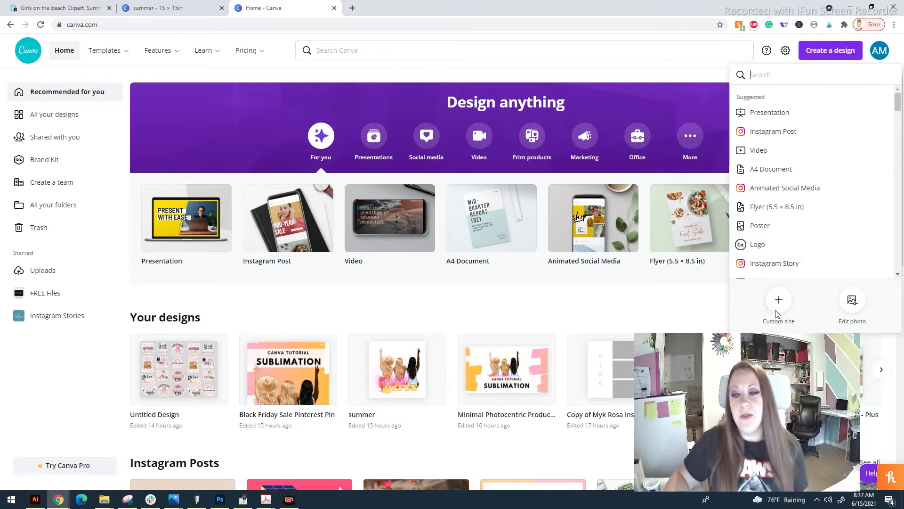
pyautogui.scroll(-6, 761, 101)
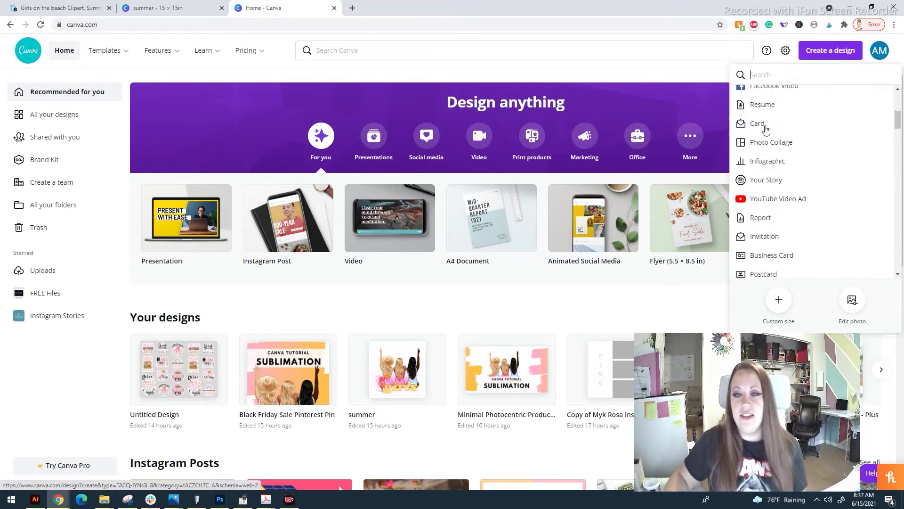
pyautogui.scroll(-10, 768, 148)
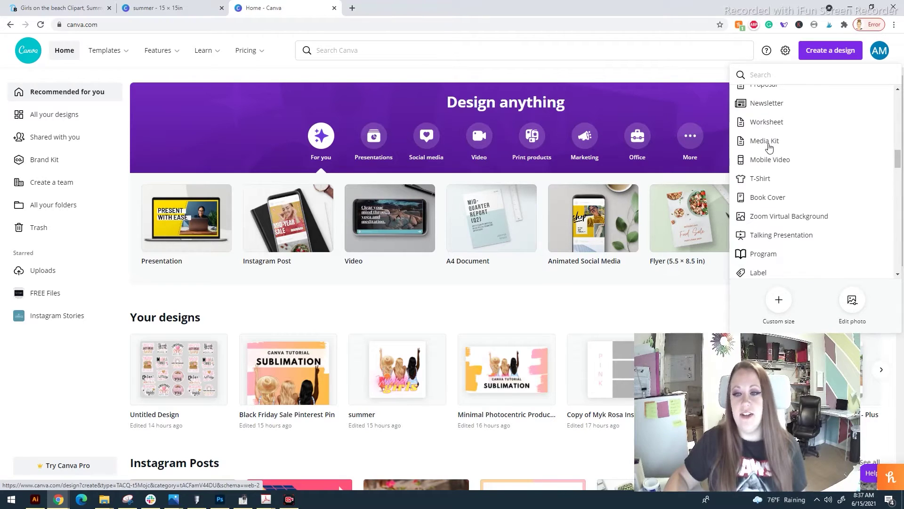
pyautogui.scroll(-6, 779, 150)
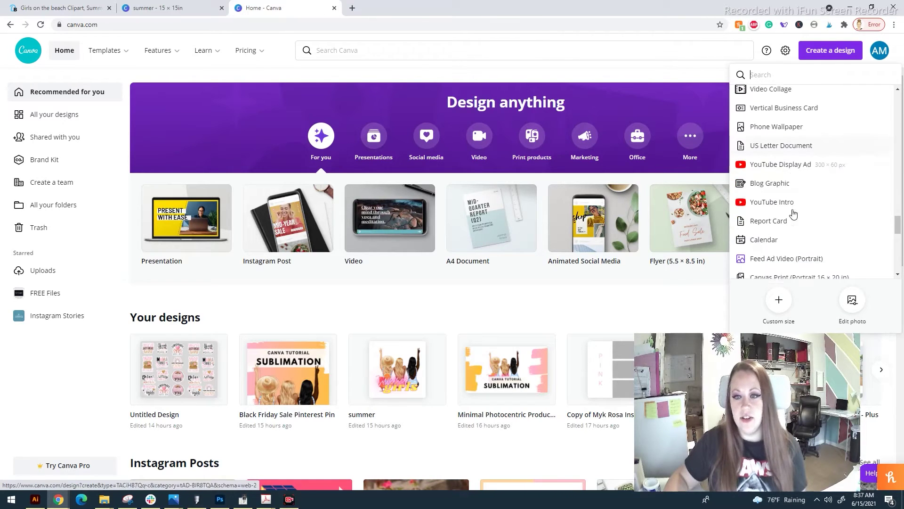
pyautogui.click(780, 305)
pyautogui.click(874, 101)
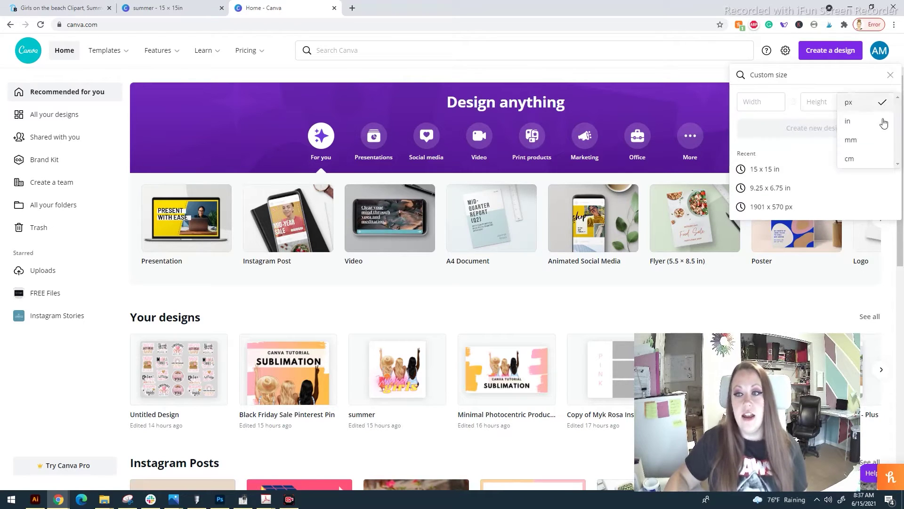
pyautogui.click(848, 120)
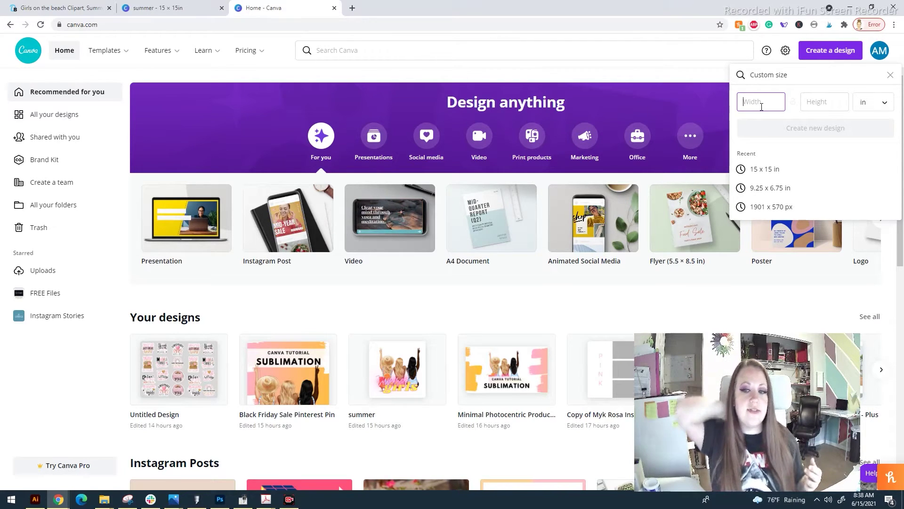
pyautogui.write('15')
pyautogui.click(816, 102)
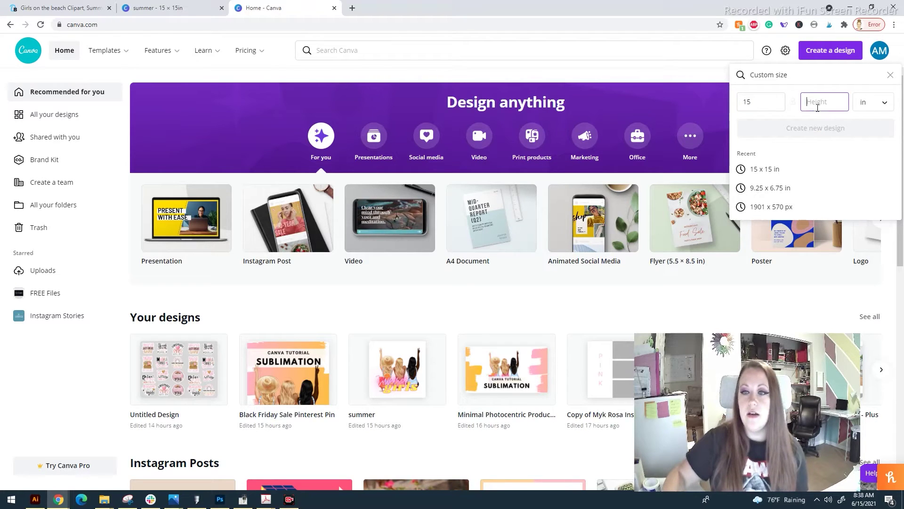
pyautogui.write('15')
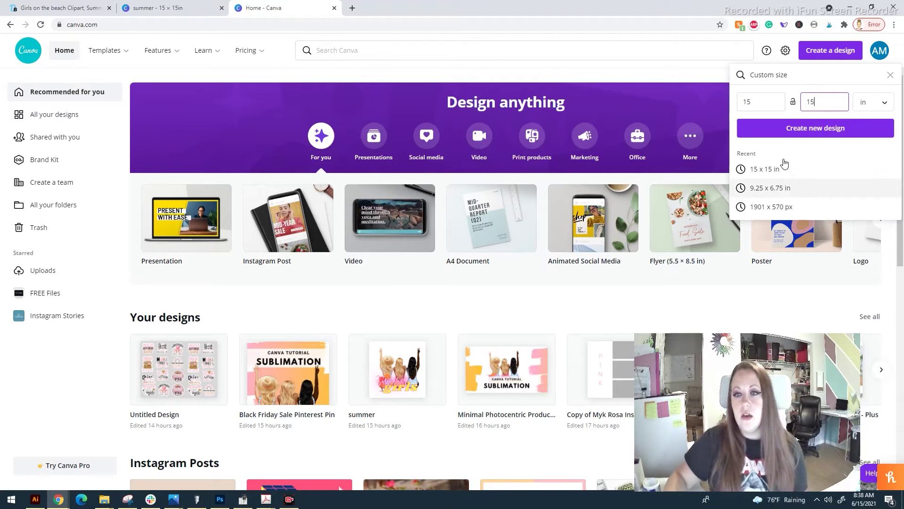
pyautogui.click(873, 107)
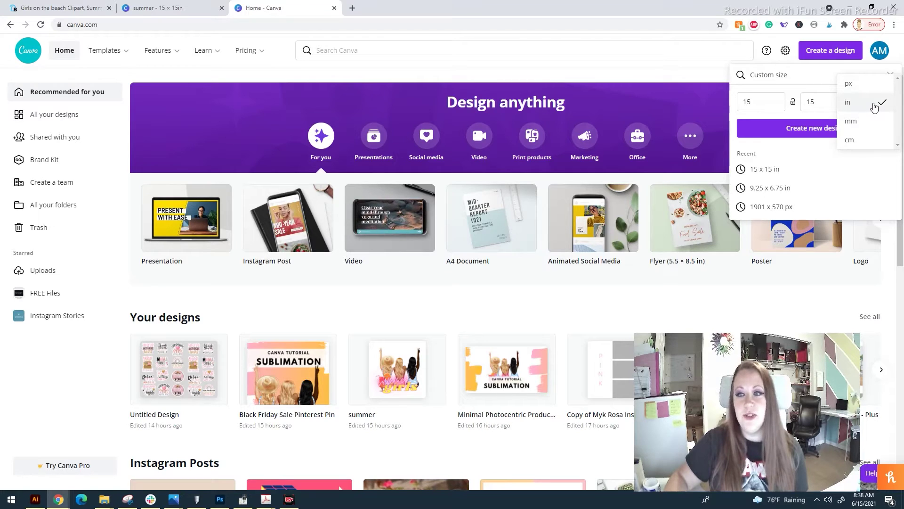
pyautogui.click(874, 104)
pyautogui.click(824, 131)
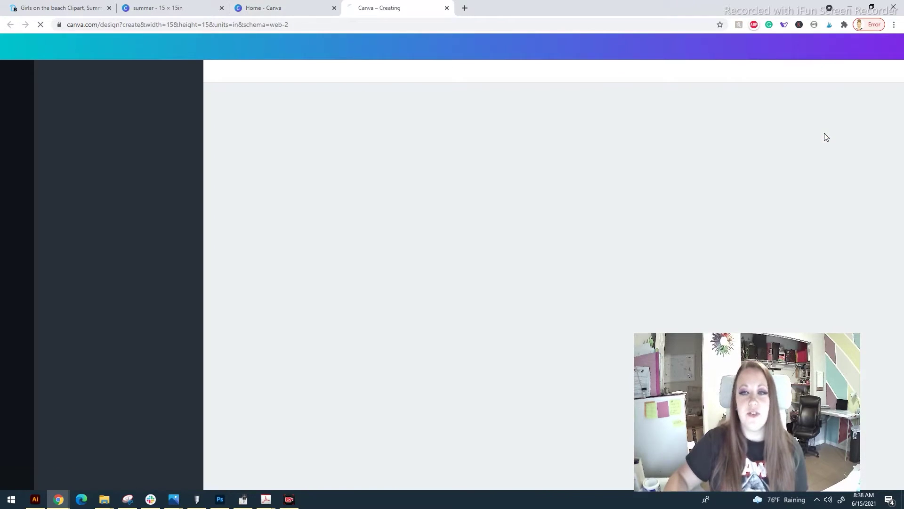
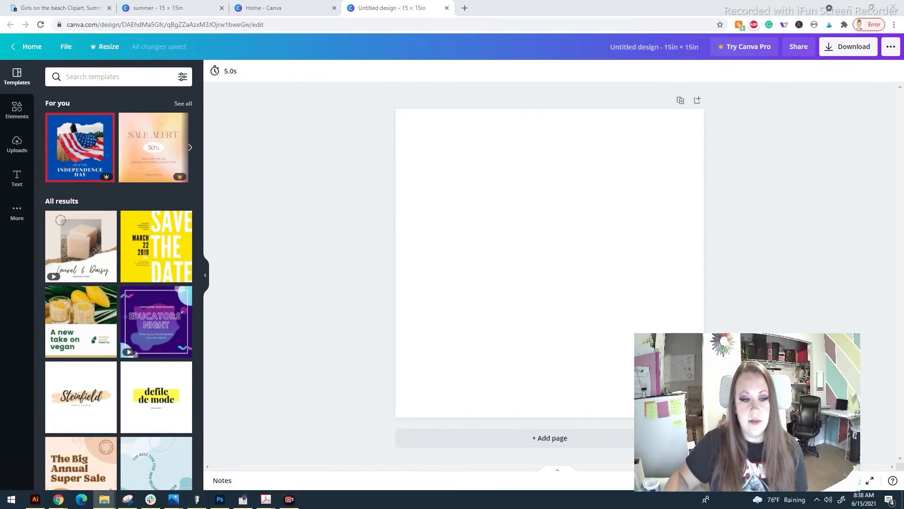
# Import the blonde girl in the pink swimsuit from the clipart folder onto the blank page, and delete her from the page.
pyautogui.moveTo(903, 231); pyautogui.dragTo(533, 242)
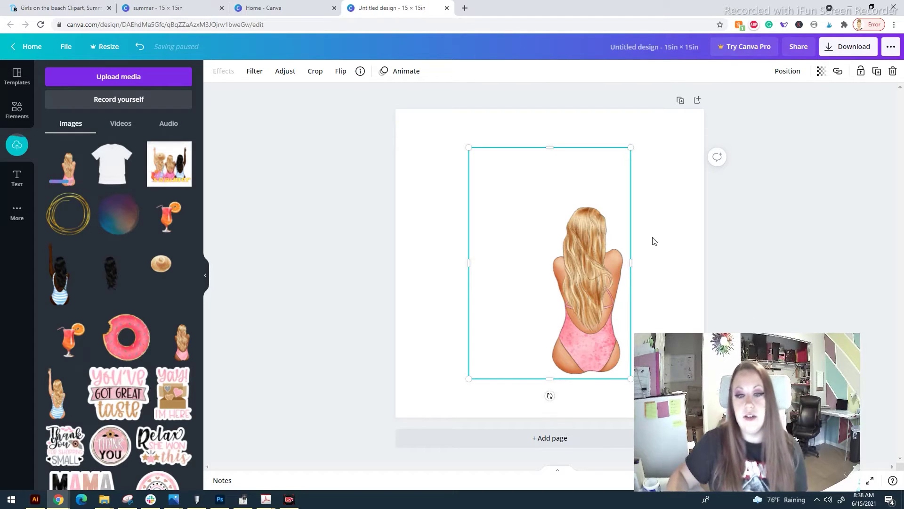
pyautogui.press('Delete')
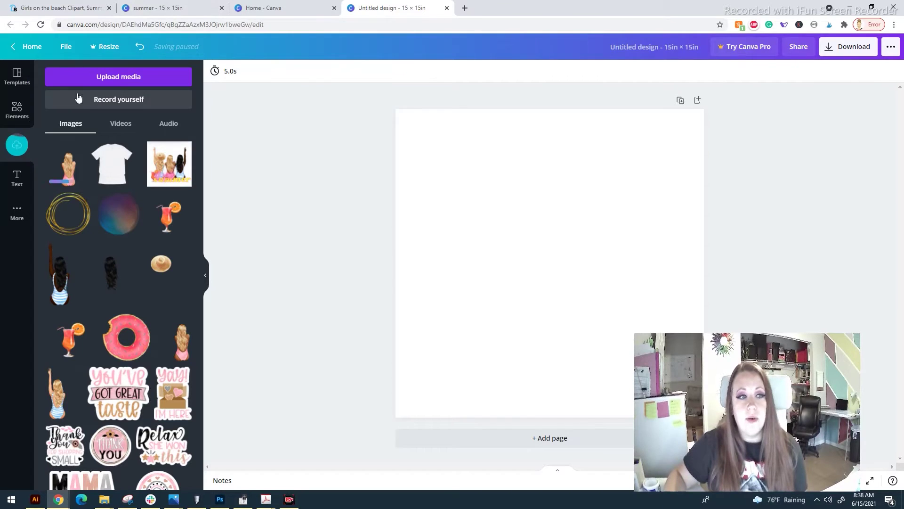
# Start a media upload from the device and go to the Girls-on-the-beach clipart folder by pasting its path.
pyautogui.click(126, 82)
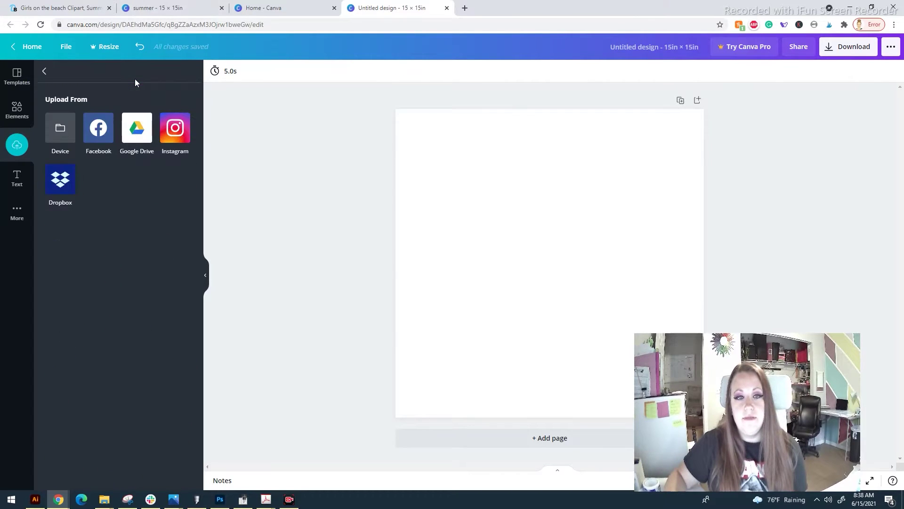
pyautogui.click(59, 128)
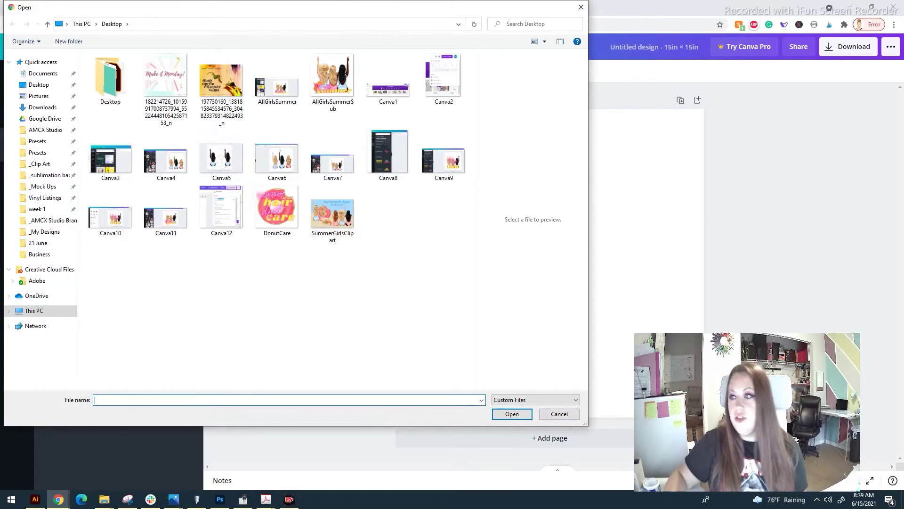
pyautogui.press('super+e')
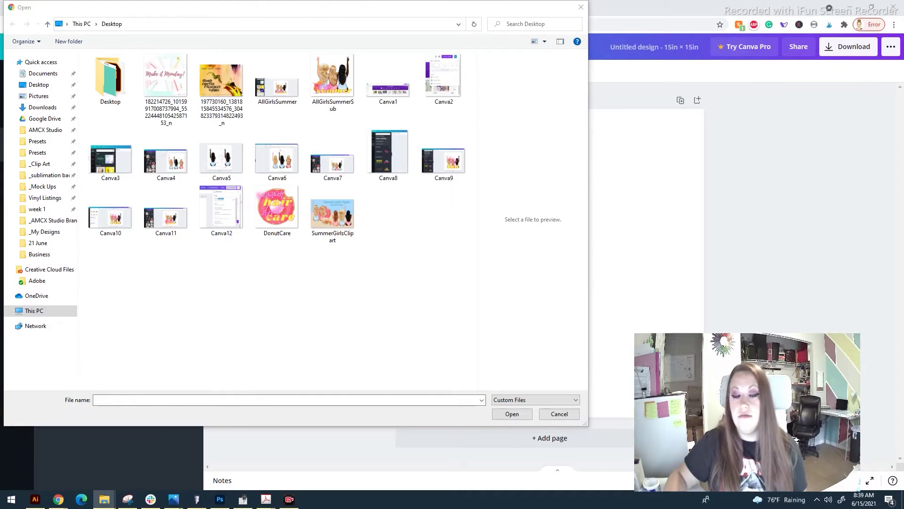
pyautogui.rightClick(531, 23)
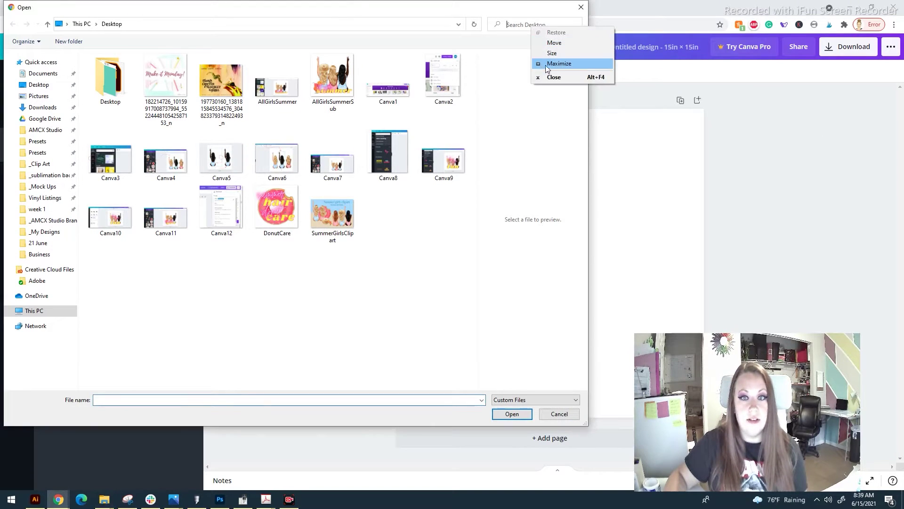
pyautogui.press('Escape')
pyautogui.click(231, 23)
pyautogui.rightClick(98, 24)
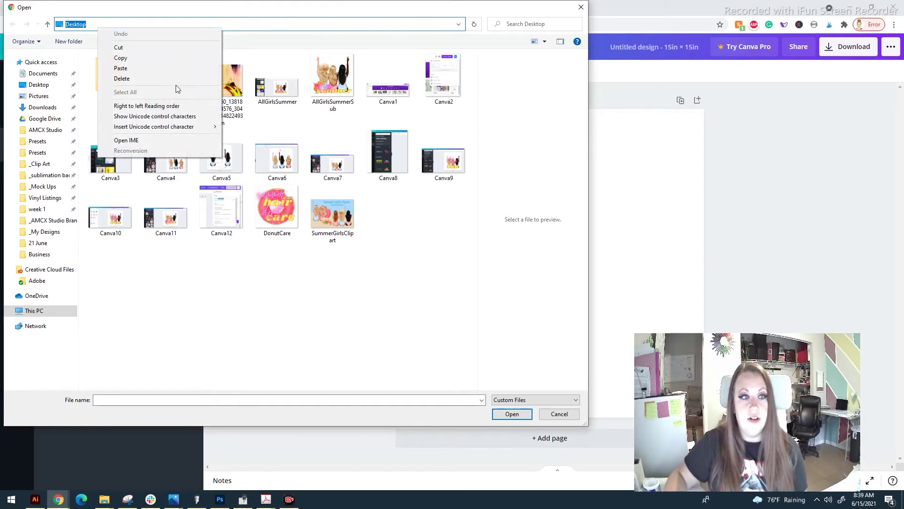
pyautogui.click(171, 68)
pyautogui.press('Return')
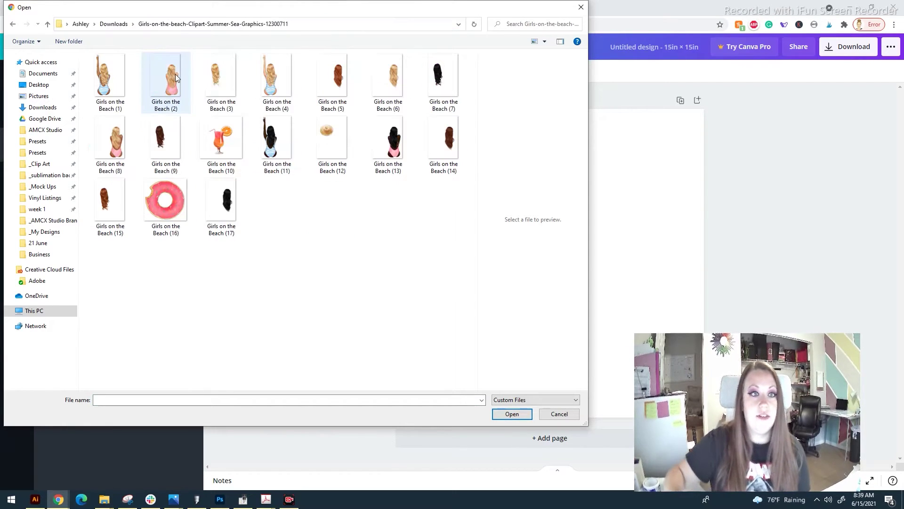
# Upload the clipart images Girls on the Beach (4), (8), (10), (11) and (16).
pyautogui.click(237, 148)
pyautogui.keyDown('ctrl'); pyautogui.click(185, 213); pyautogui.keyUp('ctrl')
pyautogui.keyDown('ctrl'); pyautogui.click(165, 80); pyautogui.keyUp('ctrl')
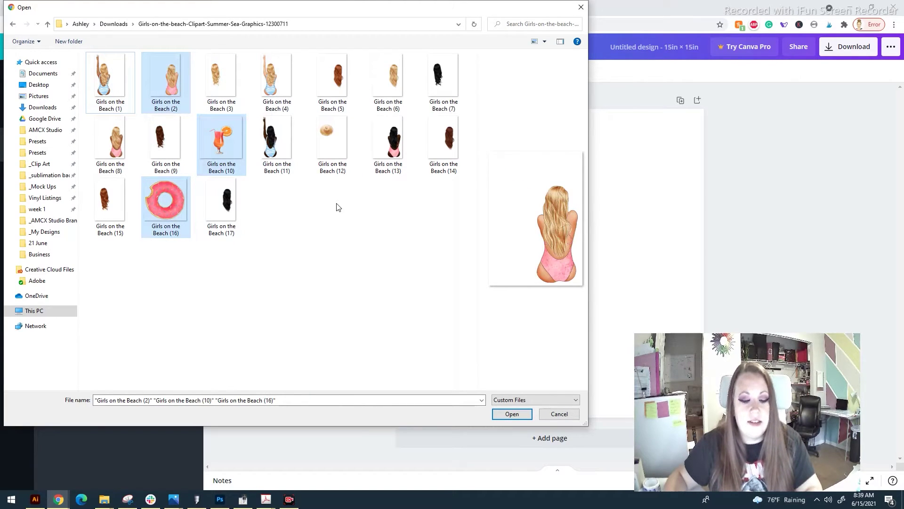
pyautogui.keyDown('ctrl'); pyautogui.click(271, 85); pyautogui.keyUp('ctrl')
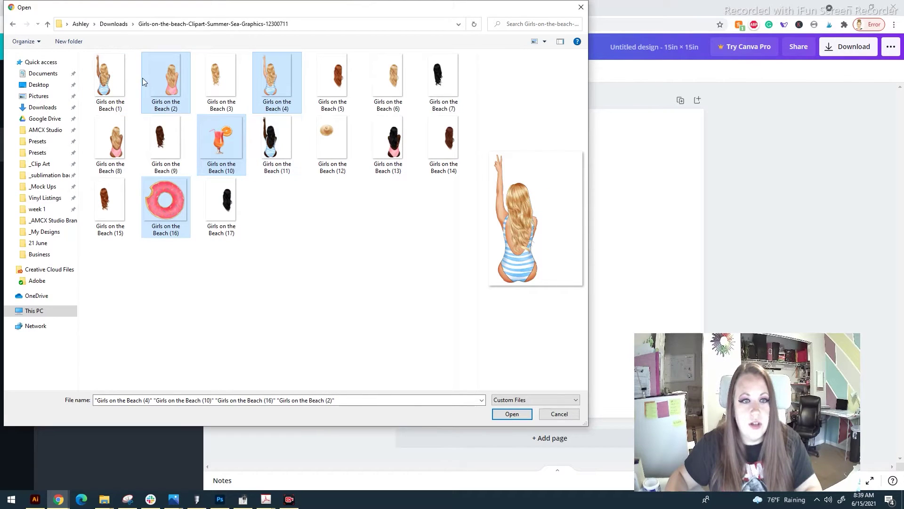
pyautogui.keyDown('ctrl'); pyautogui.click(166, 83); pyautogui.keyUp('ctrl')
pyautogui.keyDown('ctrl'); pyautogui.click(110, 139); pyautogui.keyUp('ctrl')
pyautogui.keyDown('ctrl'); pyautogui.click(277, 138); pyautogui.keyUp('ctrl')
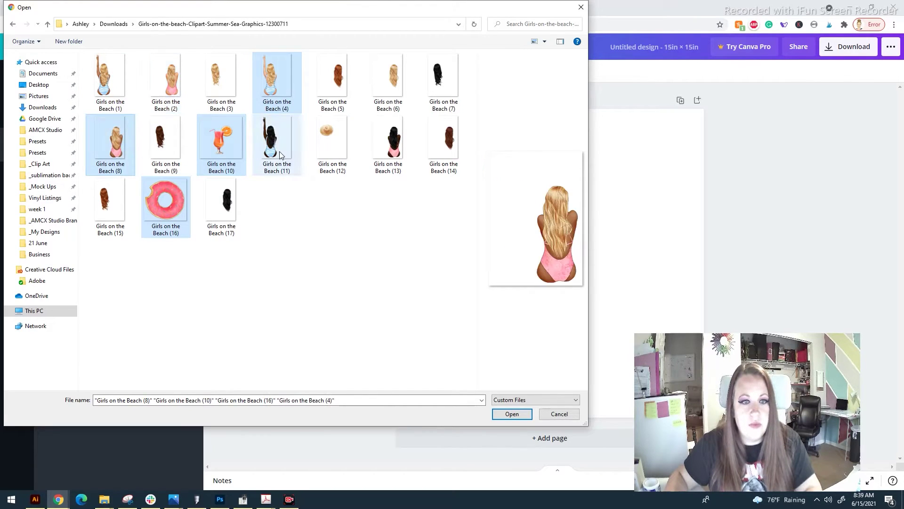
pyautogui.click(512, 413)
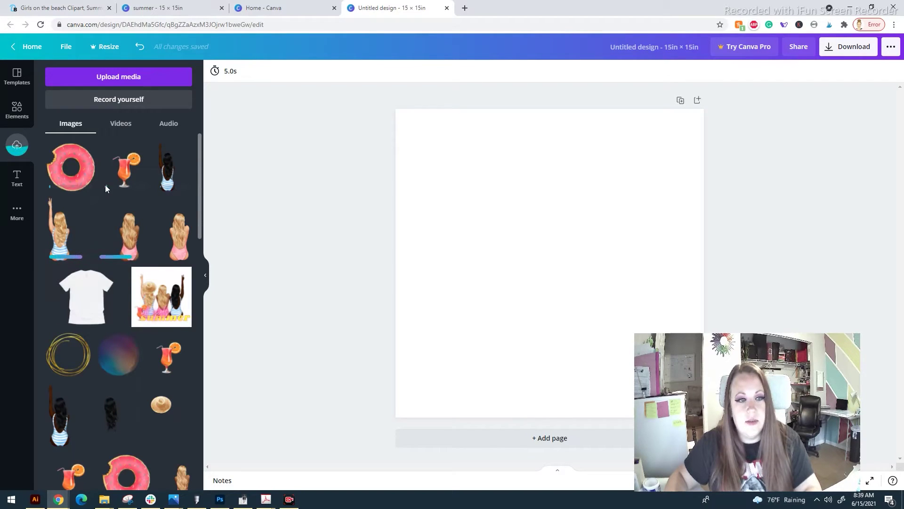
# Add the fair-skinned blonde girl in the pink swimsuit to the page and crop away the empty space around her.
pyautogui.click(175, 240)
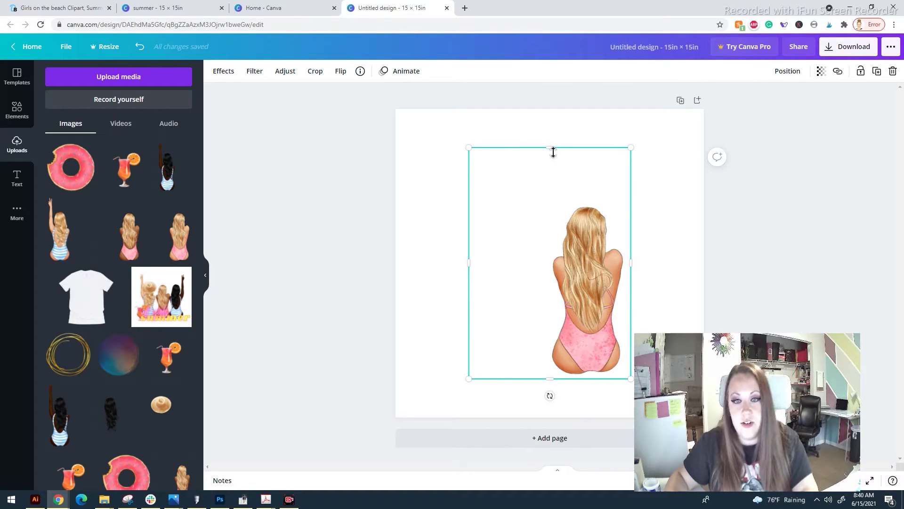
pyautogui.moveTo(554, 161); pyautogui.dragTo(561, 212)
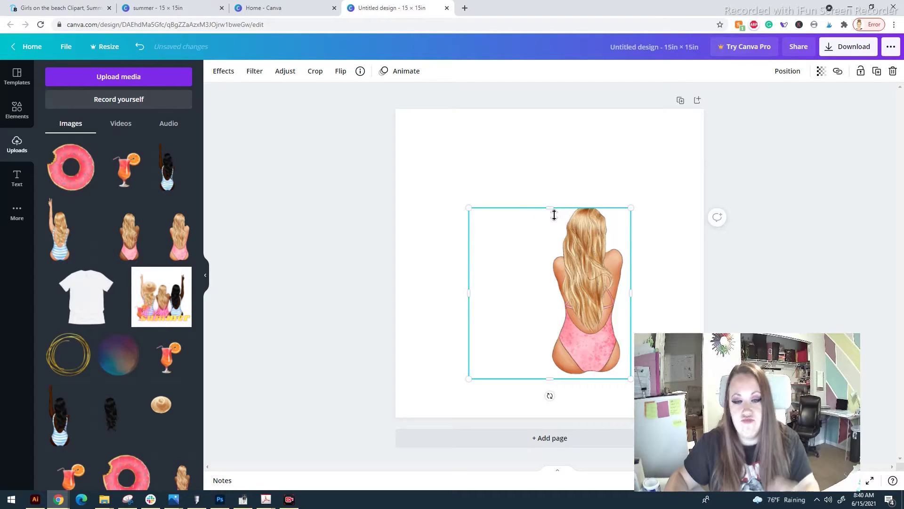
pyautogui.moveTo(551, 208); pyautogui.dragTo(552, 205)
pyautogui.moveTo(633, 292); pyautogui.dragTo(628, 292)
pyautogui.moveTo(468, 290); pyautogui.dragTo(550, 301)
pyautogui.moveTo(590, 385); pyautogui.dragTo(589, 380)
pyautogui.click(460, 347)
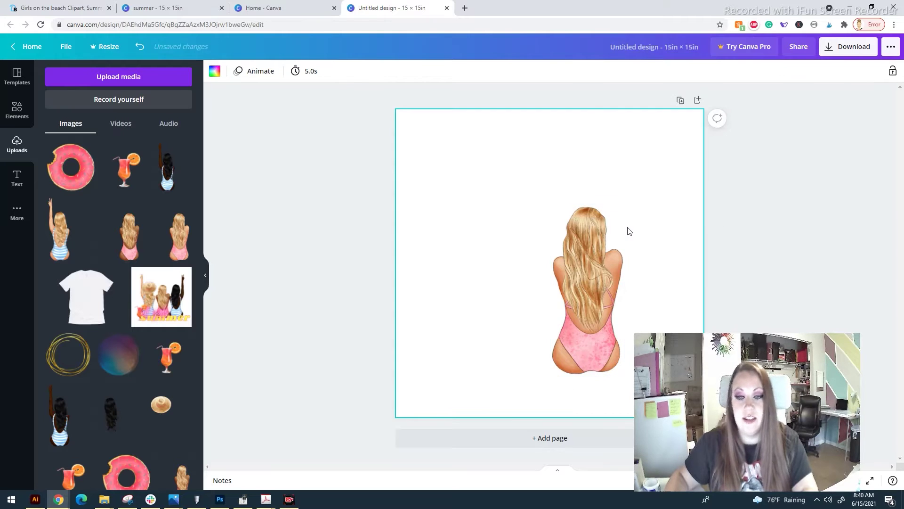
# Add the blonde and dark-haired girls in blue-striped swimsuits to the page, and crop the blonde's frame closely around her.
pyautogui.click(77, 238)
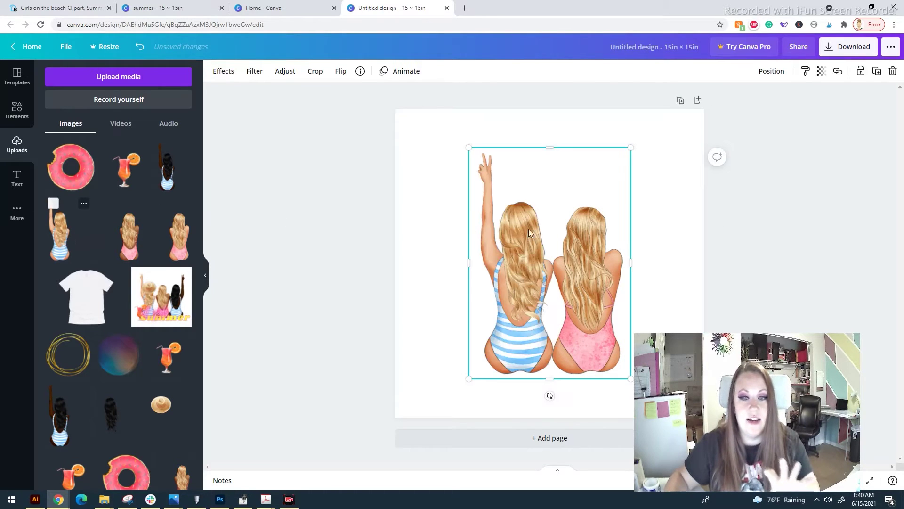
pyautogui.moveTo(167, 167); pyautogui.dragTo(429, 398)
pyautogui.click(562, 229)
pyautogui.moveTo(635, 267); pyautogui.dragTo(558, 284)
pyautogui.moveTo(510, 377); pyautogui.dragTo(510, 374)
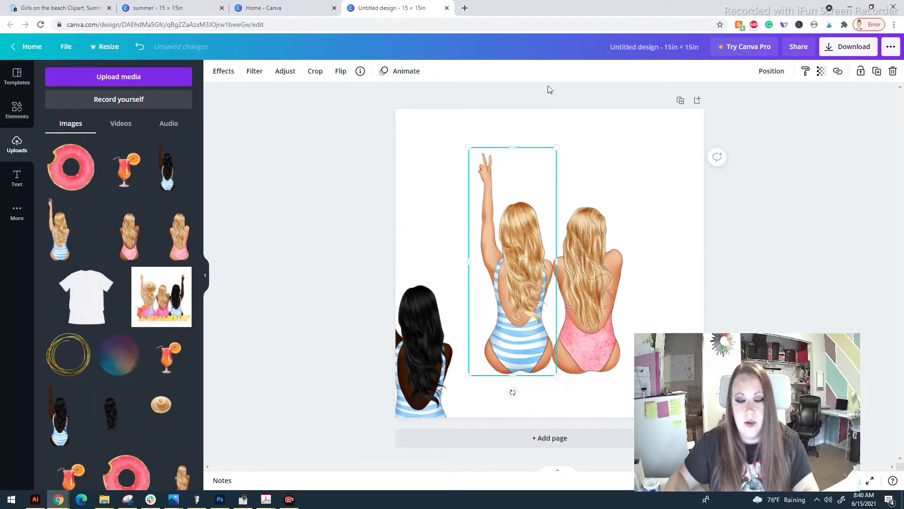
pyautogui.moveTo(516, 151); pyautogui.dragTo(515, 154)
pyautogui.moveTo(468, 271); pyautogui.dragTo(474, 271)
# Crop the dark-haired girl's frame to her figure and line her up to the left of the blonde in the striped swimsuit.
pyautogui.moveTo(400, 354); pyautogui.dragTo(501, 253)
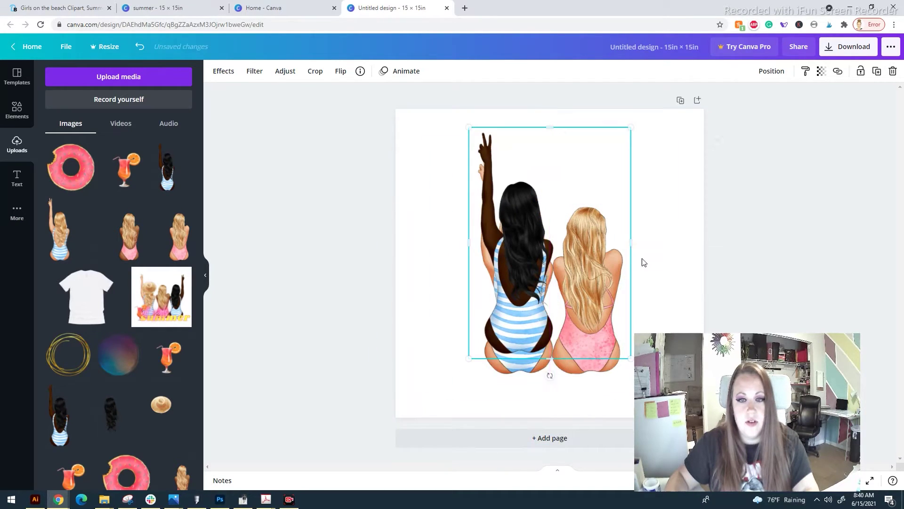
pyautogui.moveTo(633, 249); pyautogui.dragTo(557, 251)
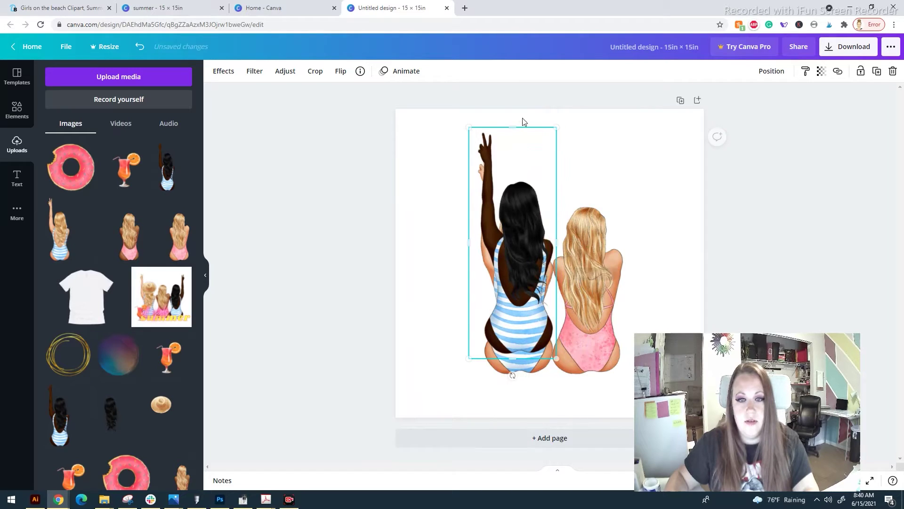
pyautogui.moveTo(519, 132); pyautogui.dragTo(519, 136)
pyautogui.moveTo(474, 245); pyautogui.dragTo(480, 246)
pyautogui.moveTo(518, 359); pyautogui.dragTo(519, 355)
pyautogui.moveTo(511, 249); pyautogui.dragTo(431, 263)
pyautogui.click(591, 275)
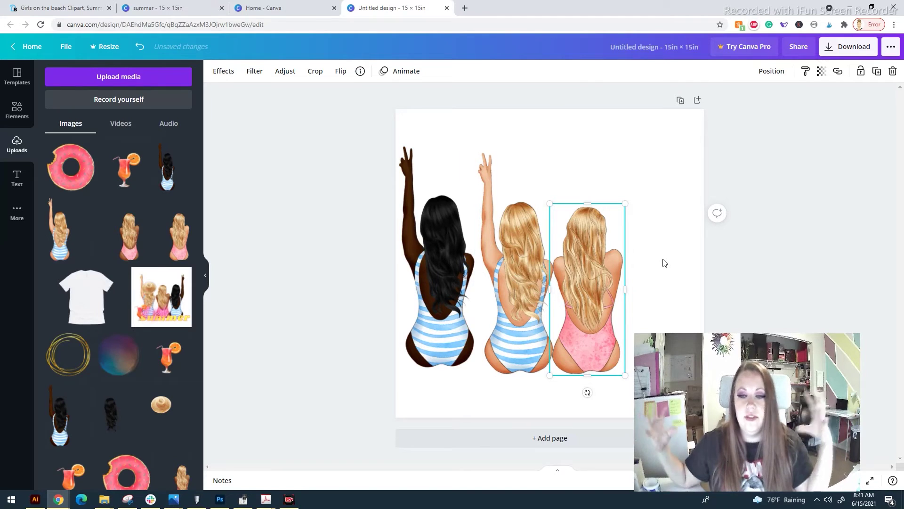
pyautogui.click(425, 262)
pyautogui.moveTo(426, 262); pyautogui.dragTo(434, 265)
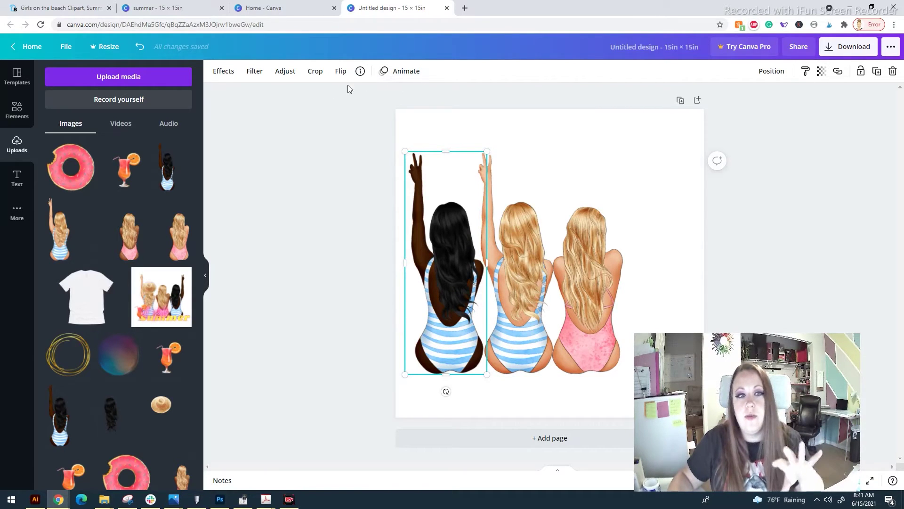
# Try the Photogenic effects Myst, Bali, Aero and Luna on the dark-haired girl.
pyautogui.click(226, 70)
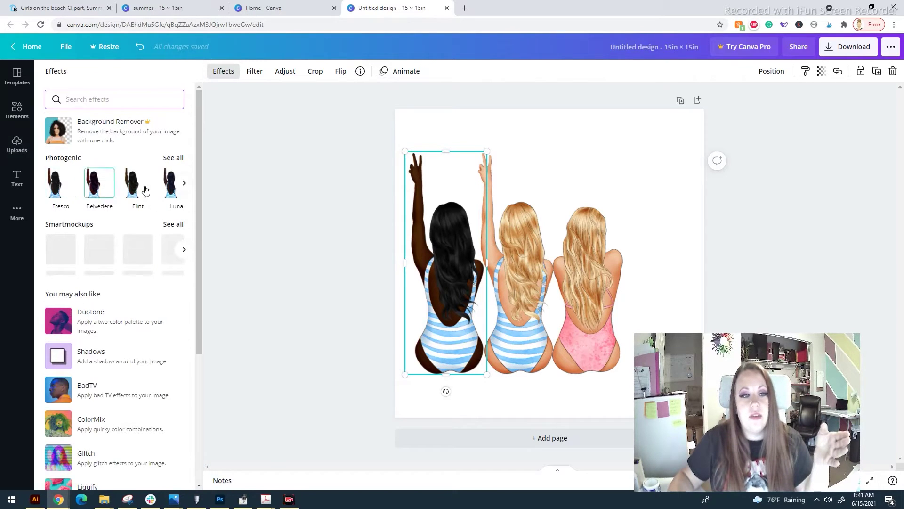
pyautogui.click(183, 185)
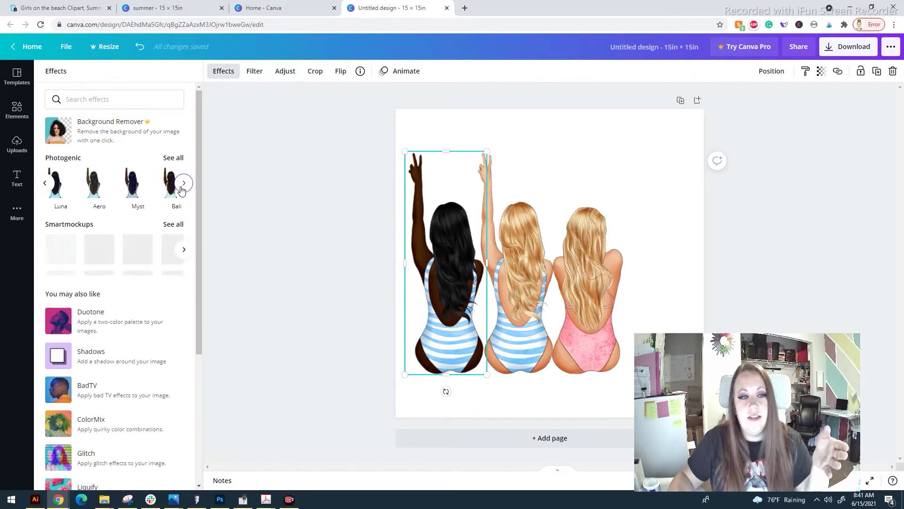
pyautogui.click(136, 183)
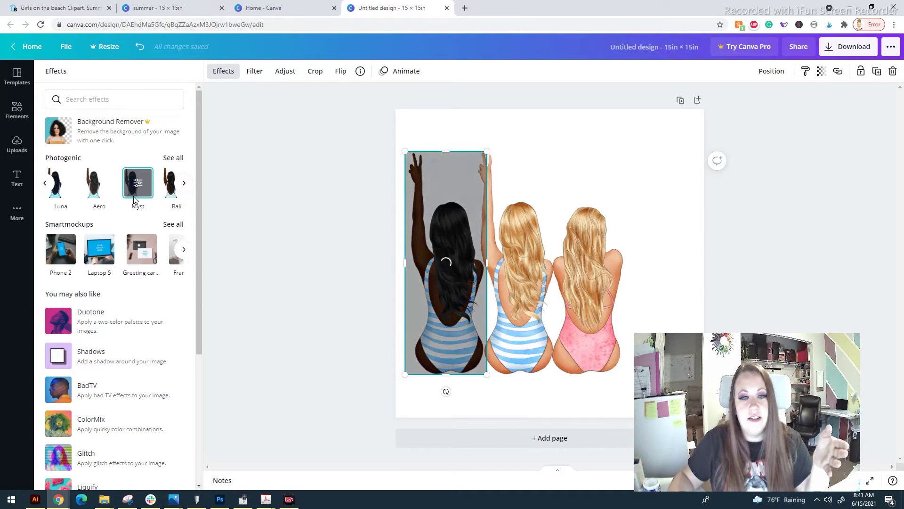
pyautogui.click(166, 183)
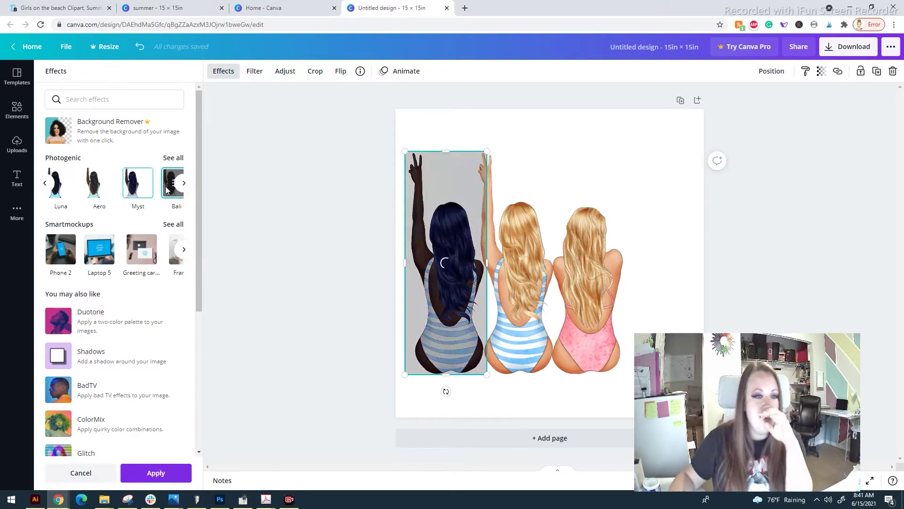
pyautogui.click(88, 191)
pyautogui.click(63, 194)
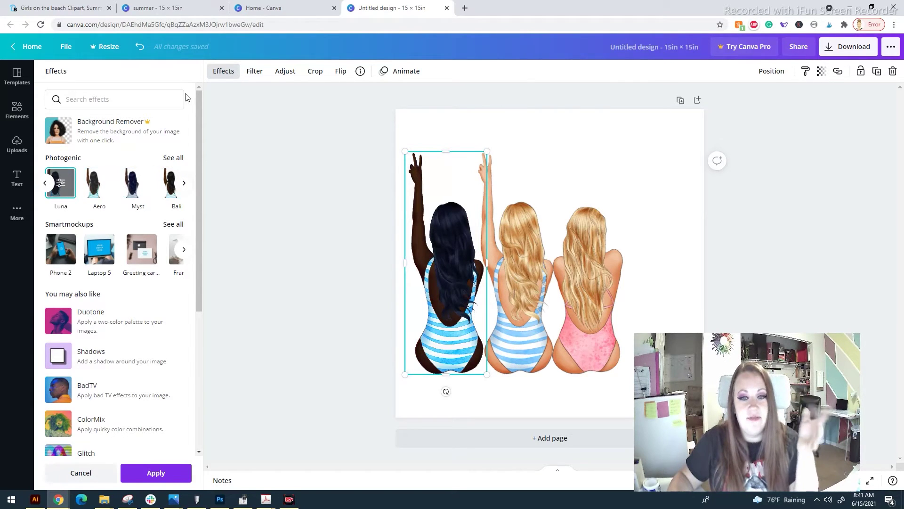
# Try the Festive filter at intensity 92 on the dark-haired girl and undo it.
pyautogui.click(264, 75)
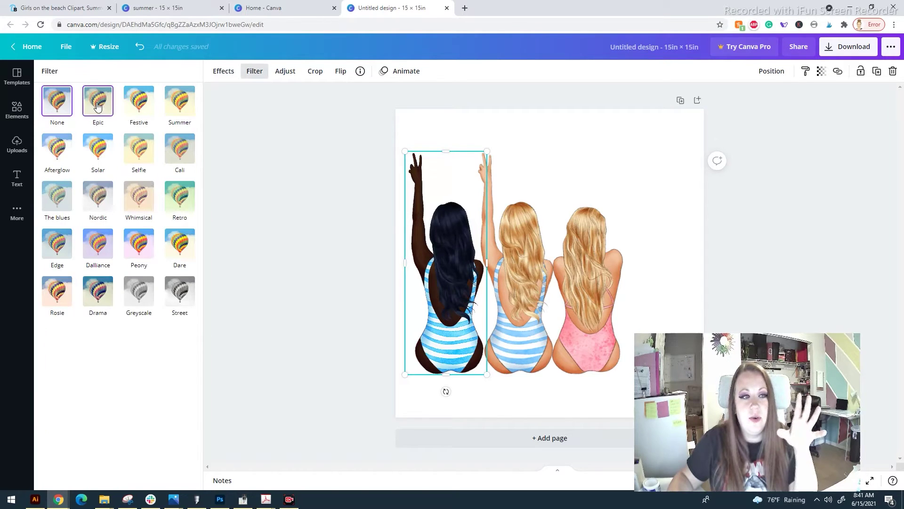
pyautogui.click(98, 101)
pyautogui.click(145, 103)
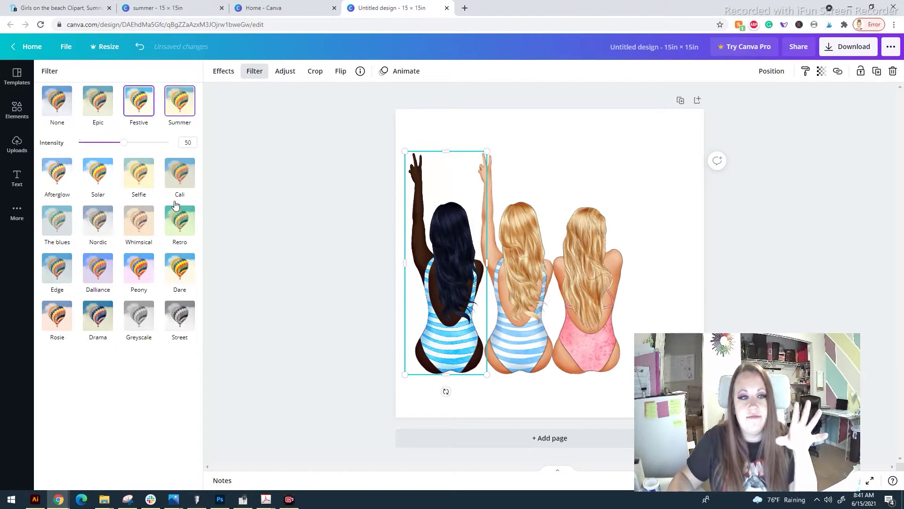
pyautogui.moveTo(151, 142); pyautogui.dragTo(163, 143)
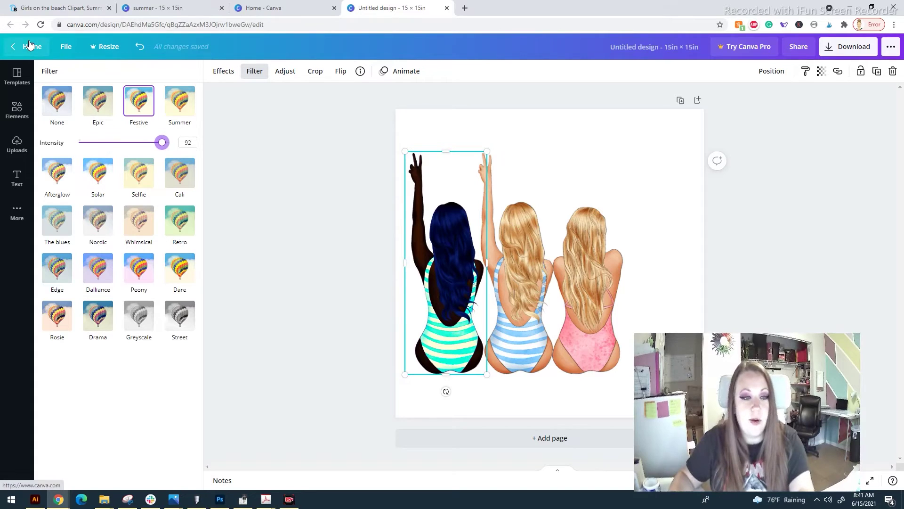
pyautogui.click(255, 71)
pyautogui.hotkey('ctrl', 'z')
pyautogui.hotkey('ctrl', 'z')
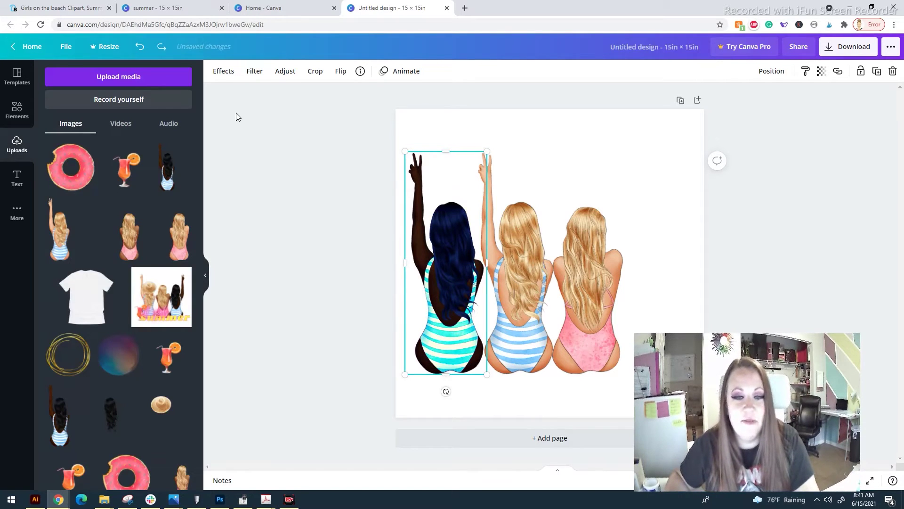
# Adjust the dark-haired girl's image to a tint of 100 and a blur of -59.
pyautogui.click(285, 71)
pyautogui.moveTo(101, 150); pyautogui.dragTo(152, 157)
pyautogui.moveTo(170, 157); pyautogui.dragTo(171, 157)
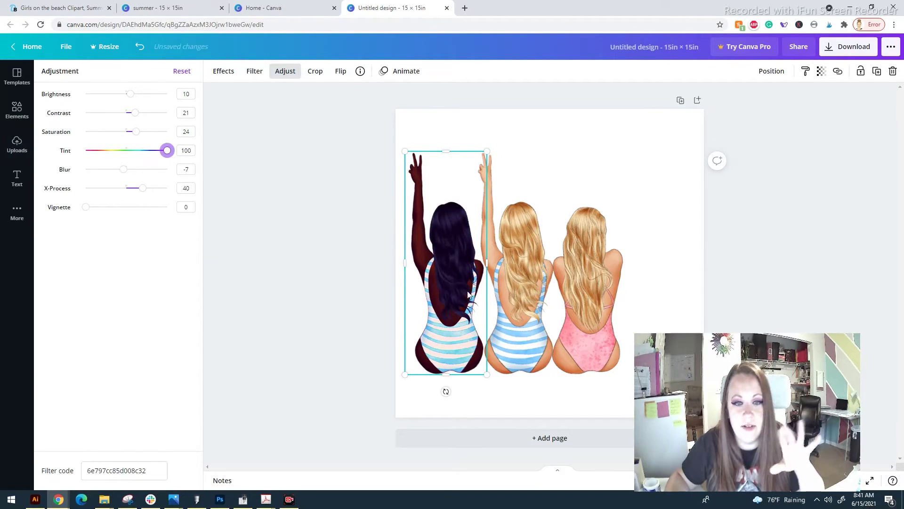
pyautogui.moveTo(123, 169); pyautogui.dragTo(102, 169)
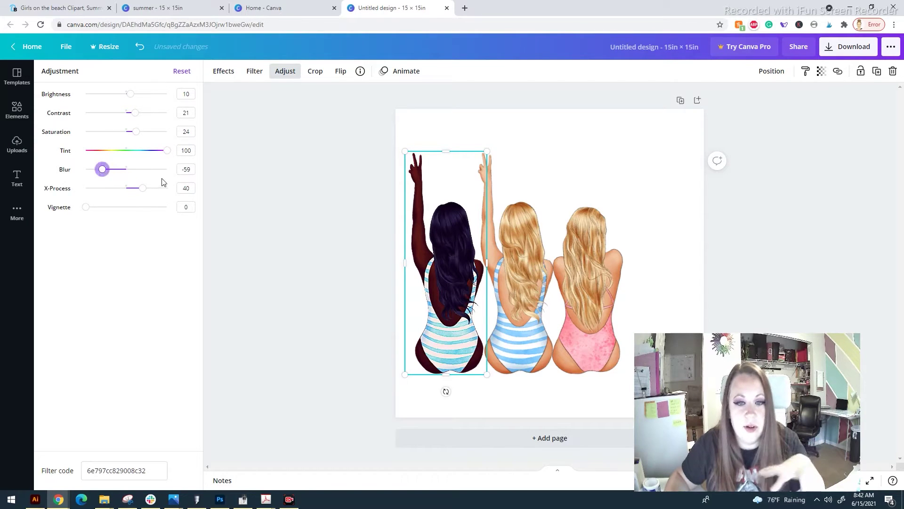
# Undo the latest color adjustments on the dark-haired girl.
pyautogui.press('Escape')
pyautogui.hotkey('ctrl', 'z')
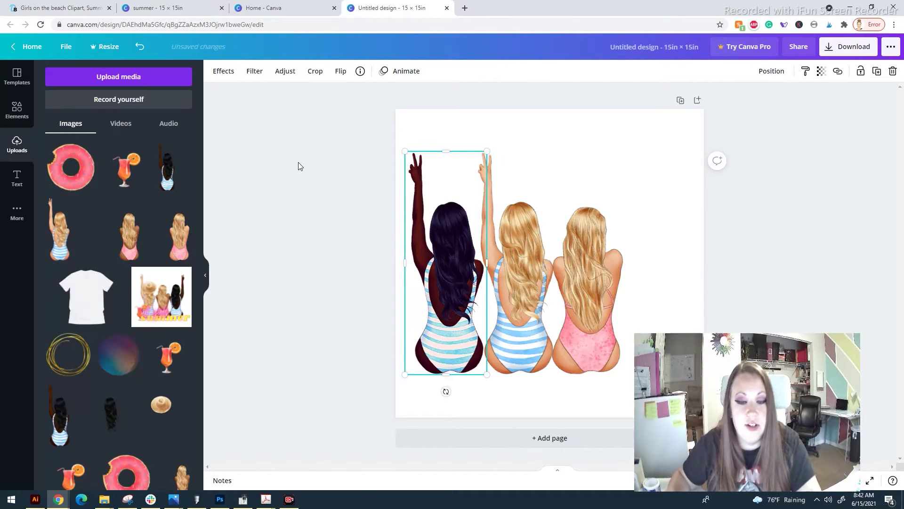
pyautogui.hotkey('ctrl', 'z')
pyautogui.hotkey('ctrl', 'z')
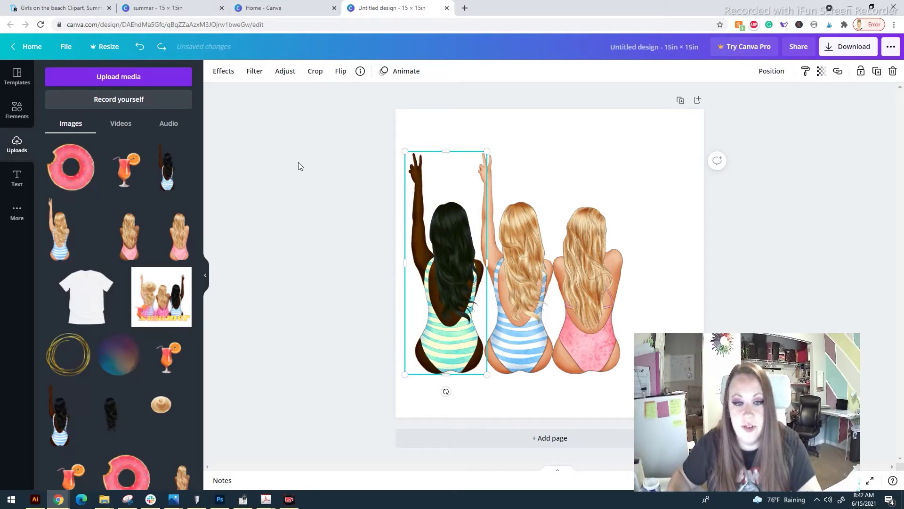
pyautogui.hotkey('ctrl', 'z')
pyautogui.hotkey('ctrl', 'y')
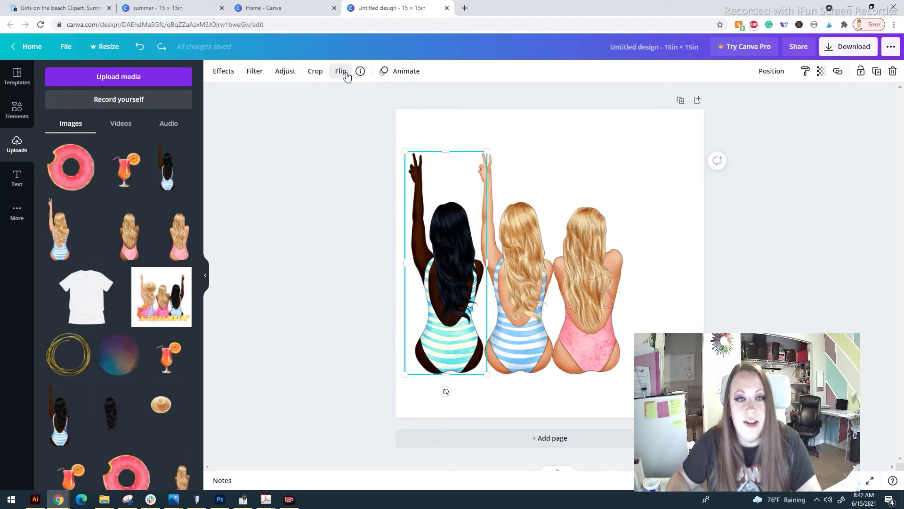
# Try the dark-haired girl flipped horizontally to the right of the pink-swimsuit girl, and delete her from the page.
pyautogui.click(342, 72)
pyautogui.click(356, 96)
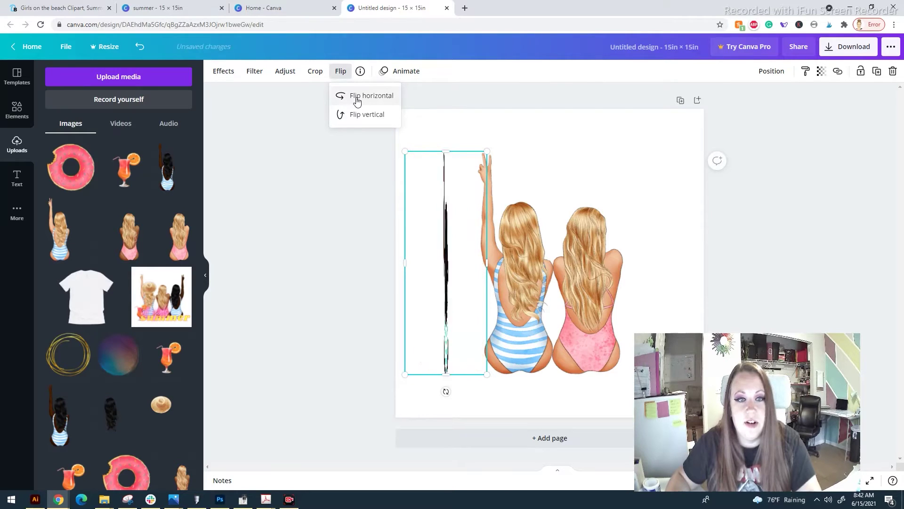
pyautogui.moveTo(424, 250); pyautogui.dragTo(678, 298)
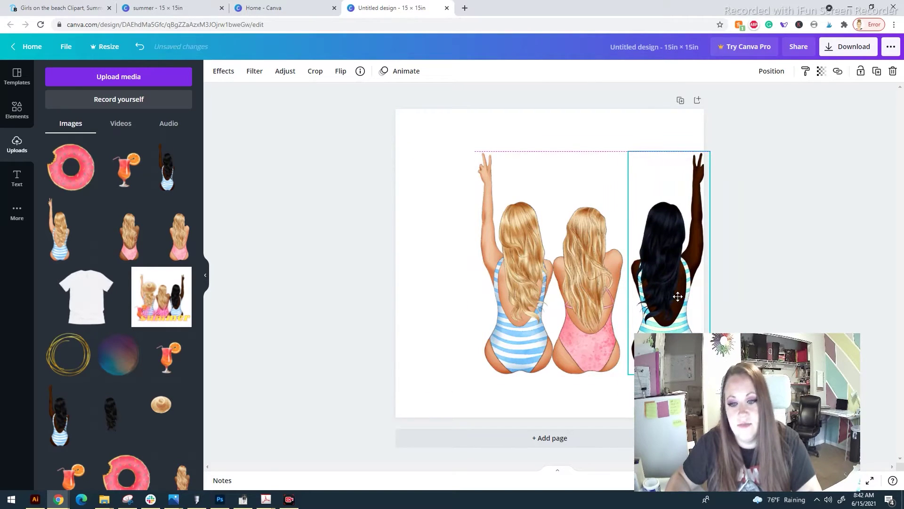
pyautogui.press('Delete')
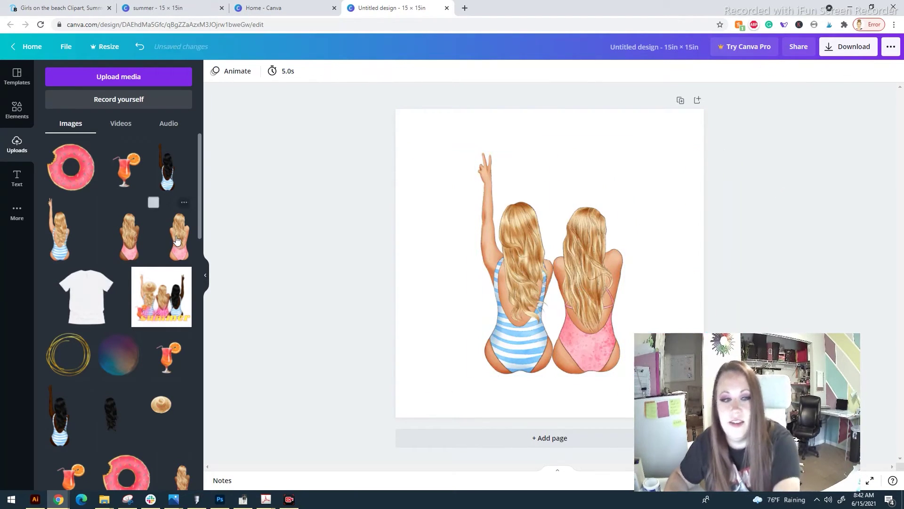
# Add a fresh copy of the dark-haired girl from the uploads and crop her frame to her figure.
pyautogui.hotkey('ctrl', 'z')
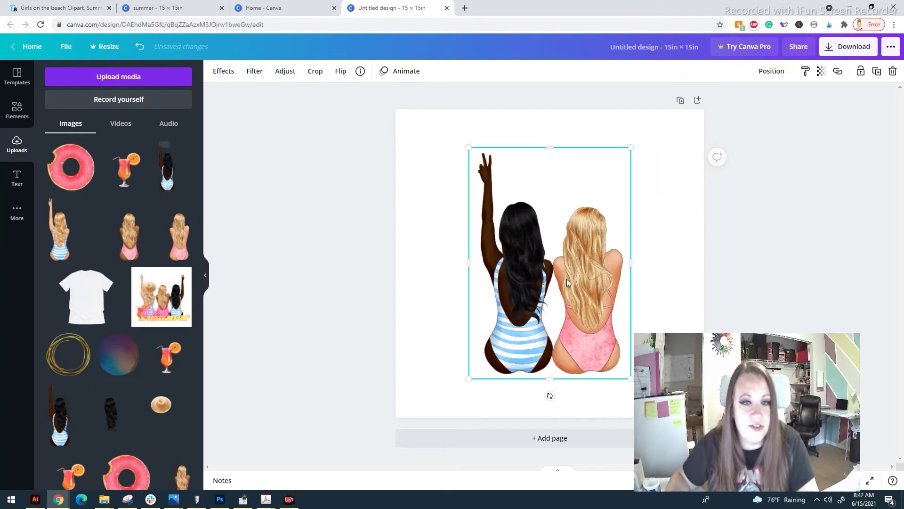
pyautogui.click(637, 262)
pyautogui.click(628, 266)
pyautogui.moveTo(631, 268); pyautogui.dragTo(557, 266)
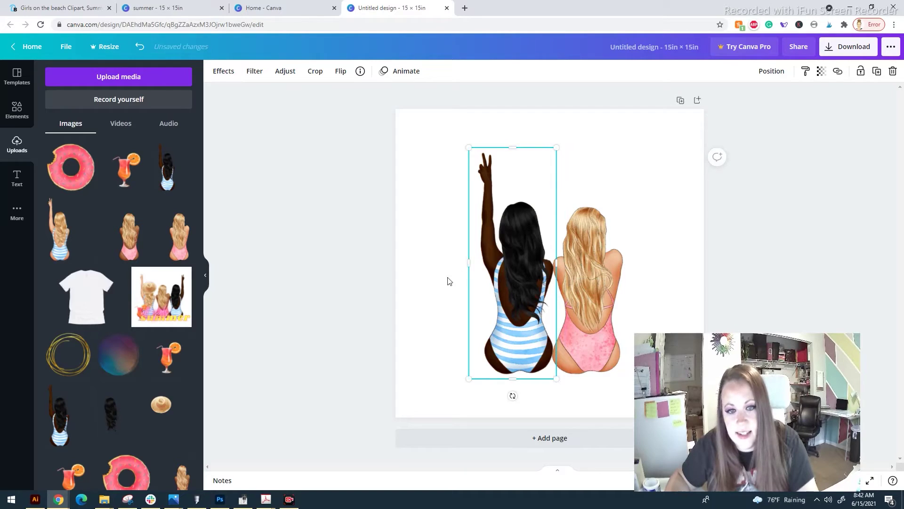
pyautogui.moveTo(470, 262); pyautogui.dragTo(475, 263)
pyautogui.moveTo(521, 379); pyautogui.dragTo(522, 377)
# Flip the dark-haired girl horizontally and place her right of the pink-swimsuit girl, with the trio roughly centered on the page.
pyautogui.click(340, 71)
pyautogui.click(360, 96)
pyautogui.moveTo(491, 284); pyautogui.dragTo(641, 289)
pyautogui.moveTo(400, 274); pyautogui.dragTo(639, 258)
pyautogui.click(748, 369)
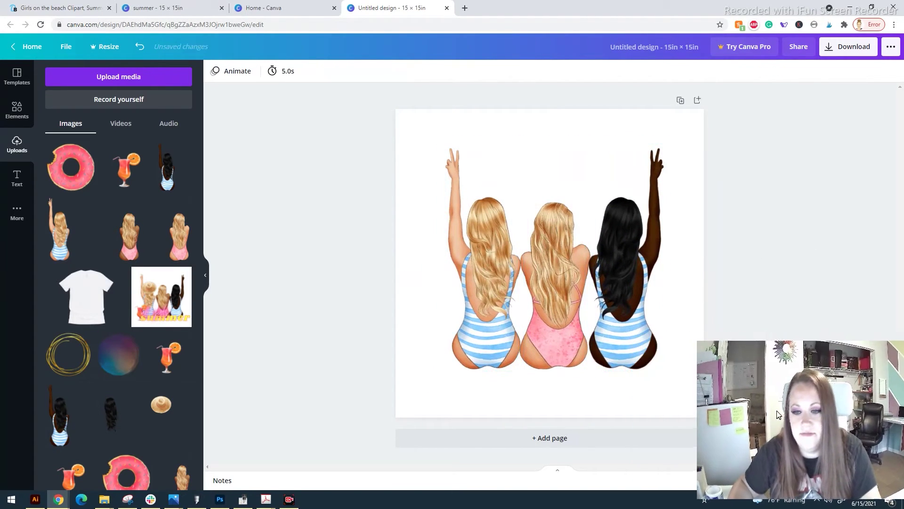
# Check the alignment options for the three girls and move the pink-swimsuit girl up out of line with the others.
pyautogui.moveTo(405, 190); pyautogui.dragTo(697, 301)
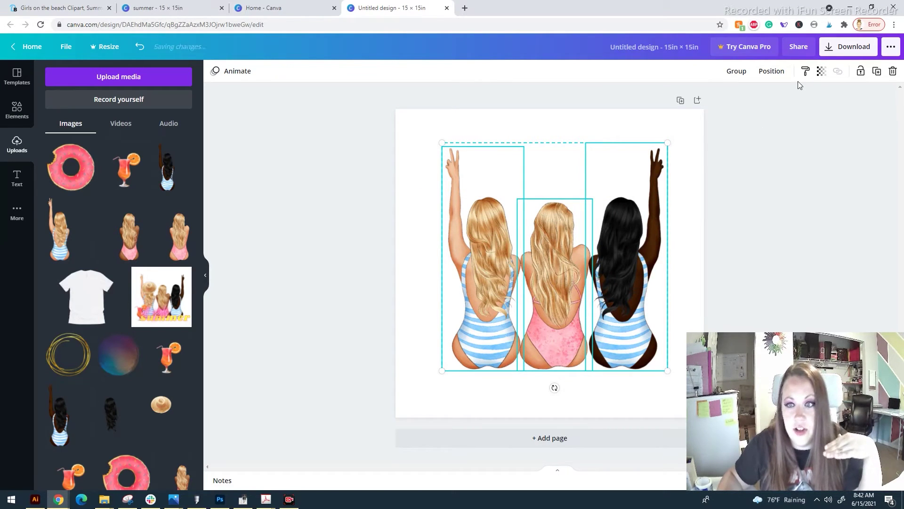
pyautogui.click(768, 75)
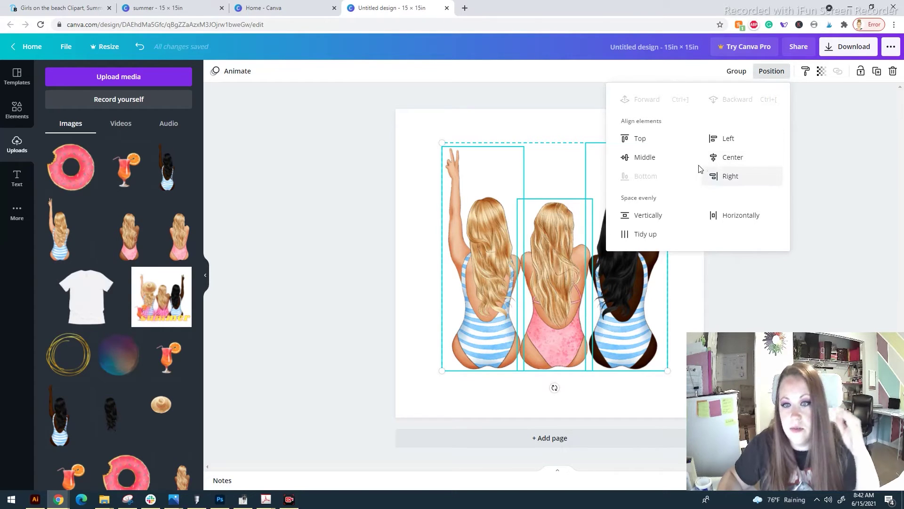
pyautogui.click(233, 180)
pyautogui.click(555, 258)
pyautogui.moveTo(555, 259); pyautogui.dragTo(555, 150)
pyautogui.click(167, 167)
pyautogui.moveTo(347, 163); pyautogui.dragTo(473, 217)
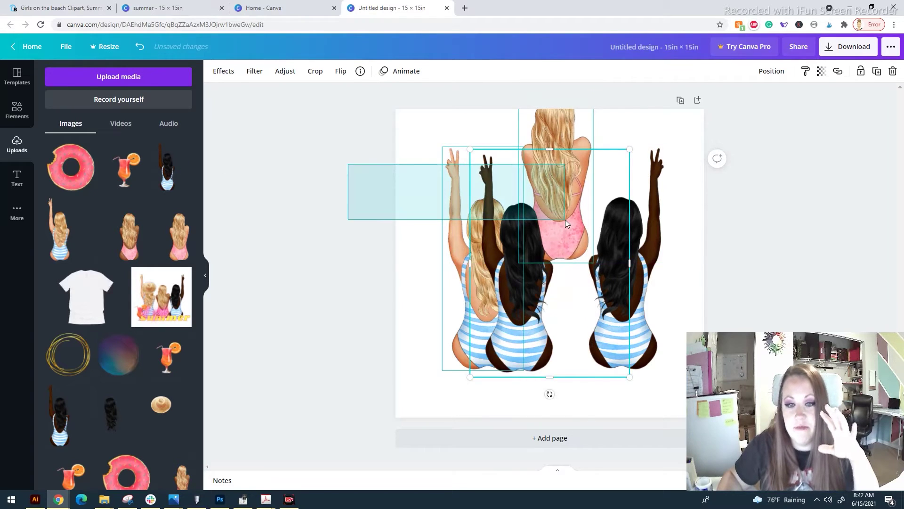
pyautogui.click(322, 174)
pyautogui.hotkey('ctrl', 'z')
# Align the three girls along their bottom edges and shift the trio slightly up and left on the page.
pyautogui.moveTo(648, 238); pyautogui.dragTo(795, 130)
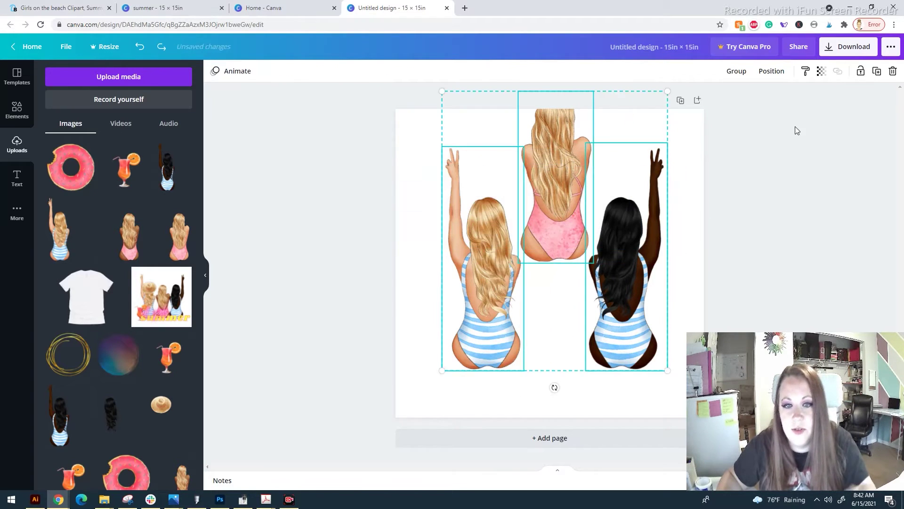
pyautogui.click(771, 71)
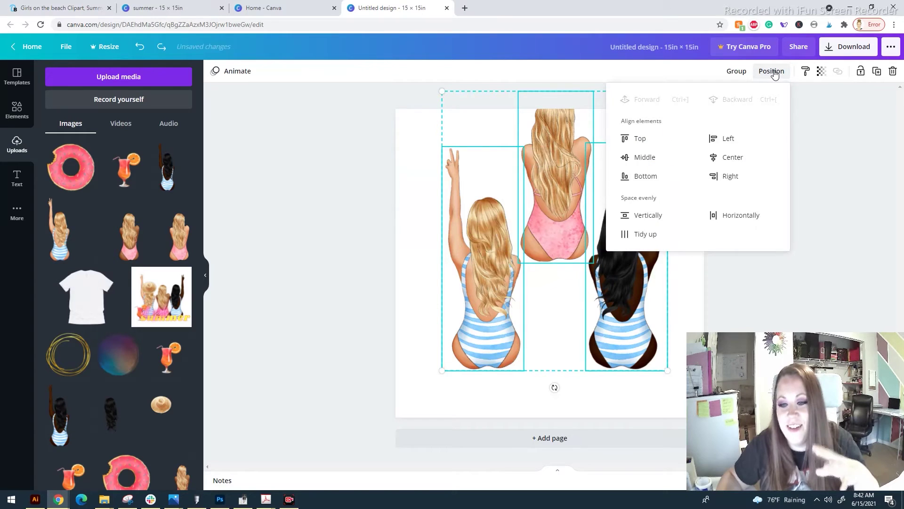
pyautogui.click(668, 176)
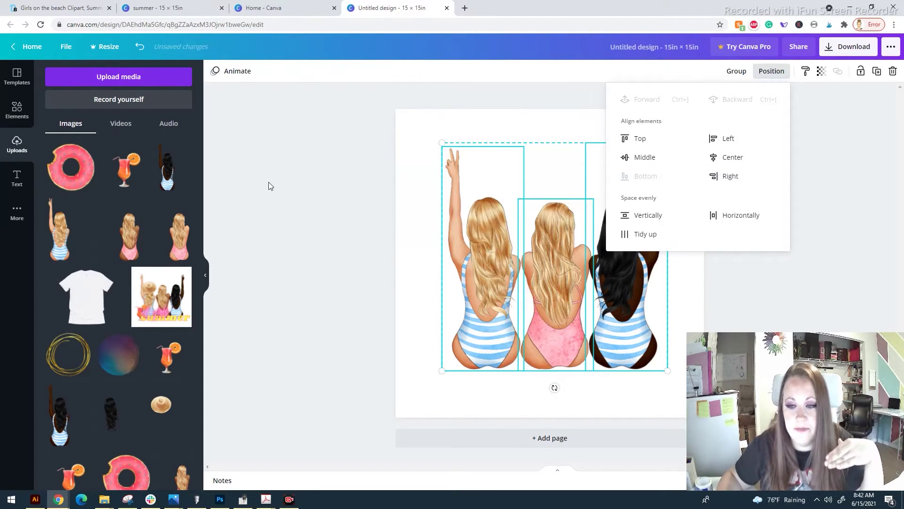
pyautogui.click(309, 133)
pyautogui.moveTo(622, 288); pyautogui.dragTo(617, 278)
pyautogui.click(816, 196)
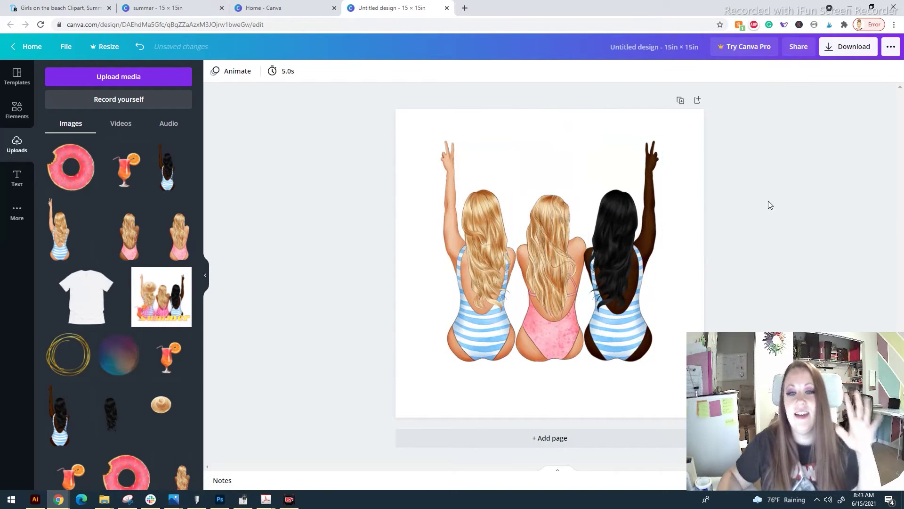
# Check the finished summer design, and add the straw hat from the uploads, sized and placed on the pink-swimsuit girl's head.
pyautogui.click(160, 8)
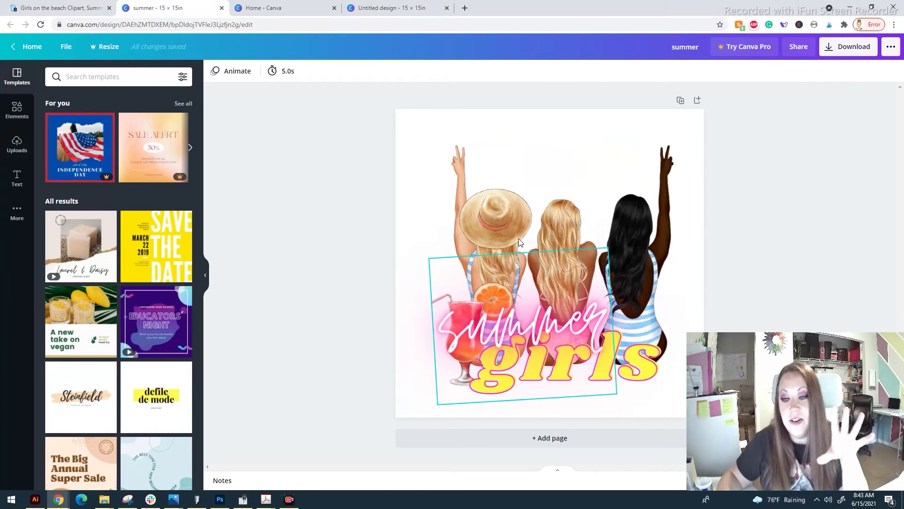
pyautogui.click(377, 8)
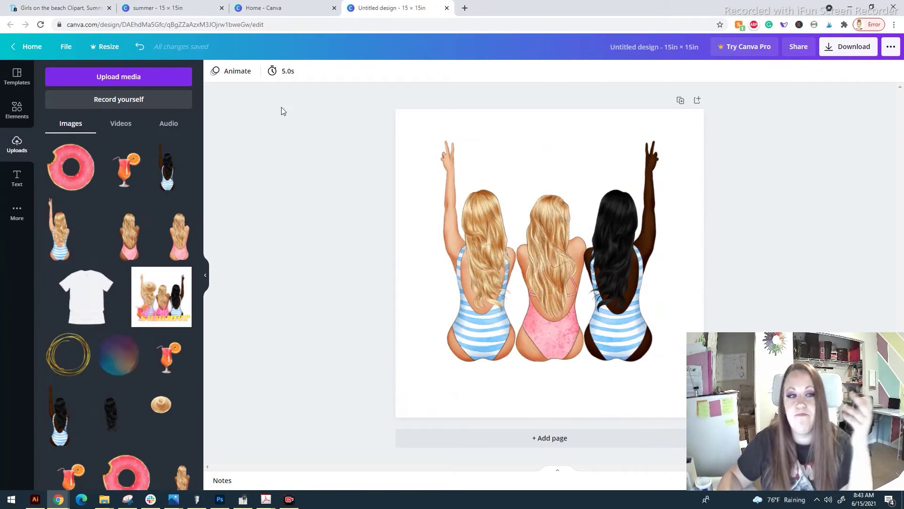
pyautogui.click(158, 423)
pyautogui.moveTo(535, 227); pyautogui.dragTo(499, 214)
pyautogui.moveTo(520, 359); pyautogui.dragTo(551, 263)
pyautogui.moveTo(600, 189); pyautogui.dragTo(529, 195)
pyautogui.moveTo(484, 162); pyautogui.dragTo(484, 177)
pyautogui.moveTo(439, 209); pyautogui.dragTo(564, 217)
pyautogui.click(409, 192)
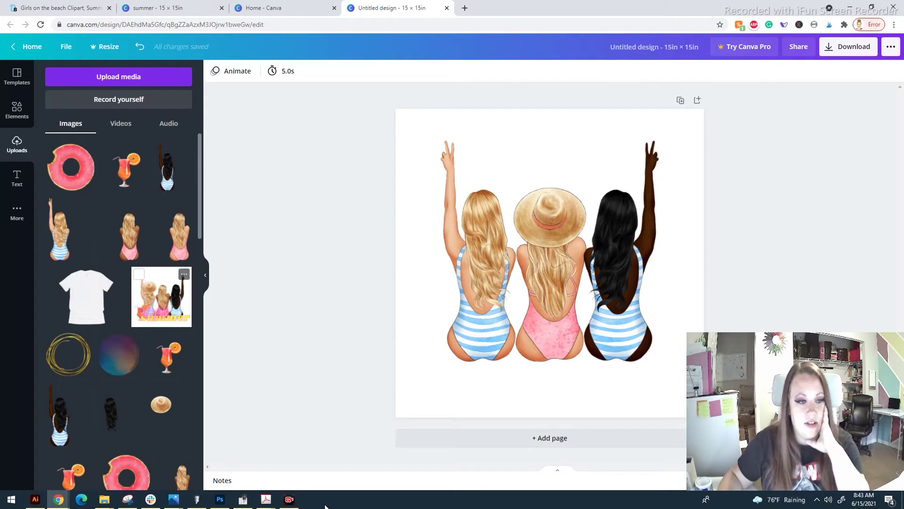
# Review the finished summer design for reference and browse the available templates for the untitled design.
pyautogui.click(158, 8)
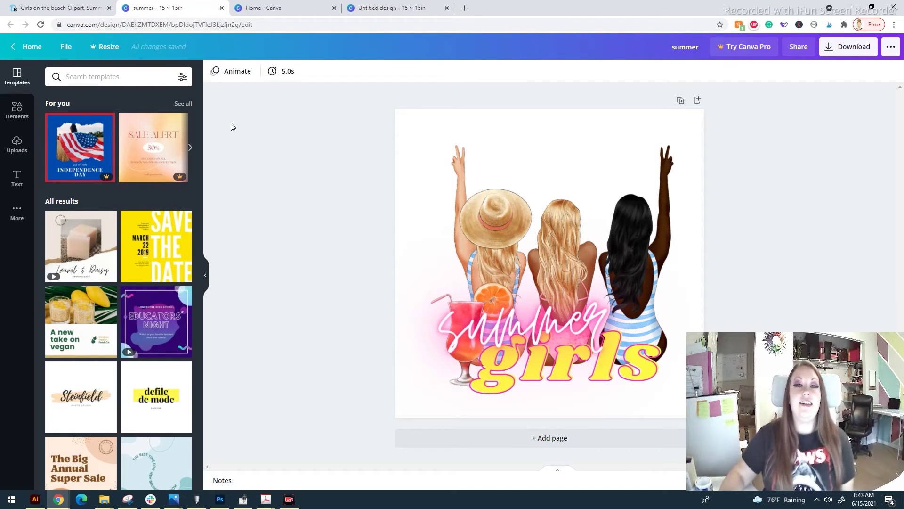
pyautogui.click(392, 3)
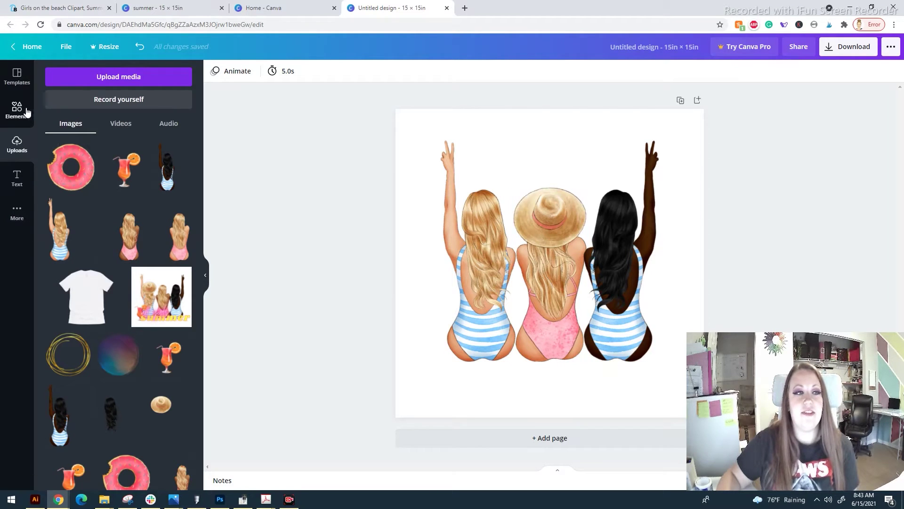
pyautogui.click(17, 75)
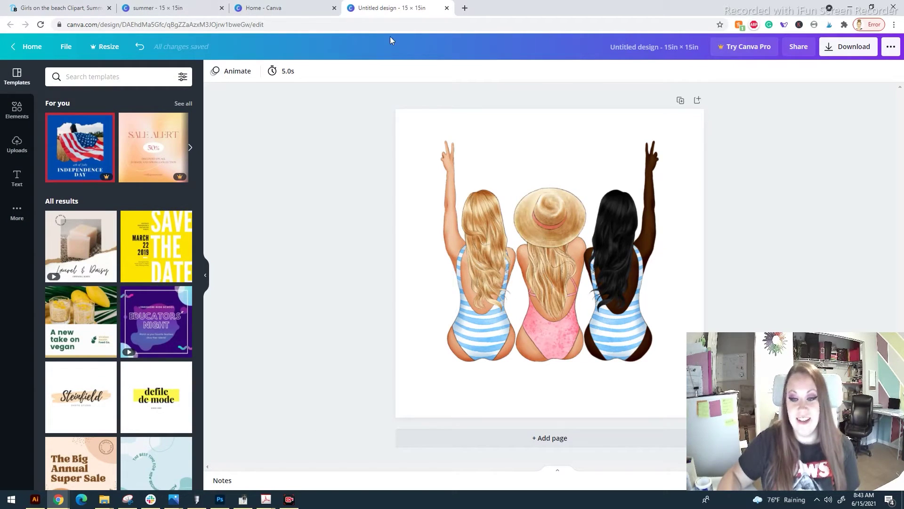
pyautogui.scroll(-8, 119, 220)
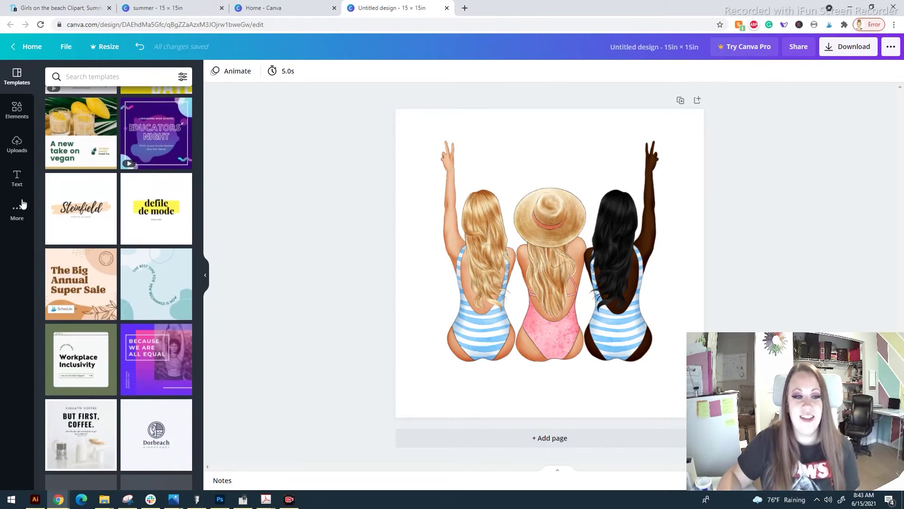
pyautogui.scroll(-15, 108, 250)
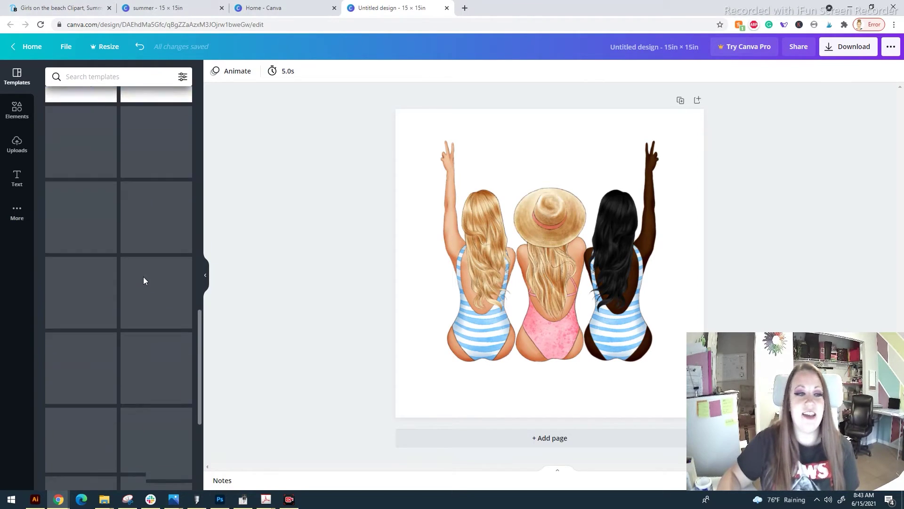
# Look through the elements library, including the recently used items, lines and shapes, and graphics.
pyautogui.click(13, 114)
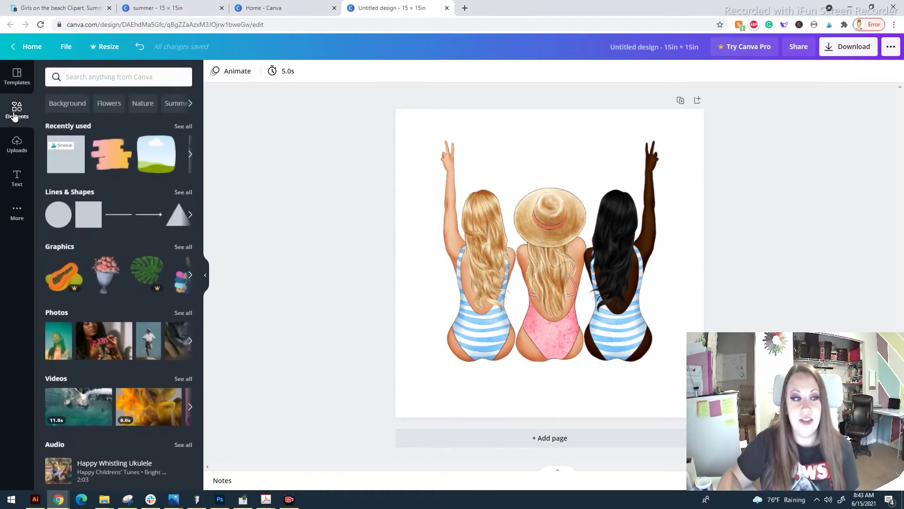
pyautogui.scroll(-3, 141, 259)
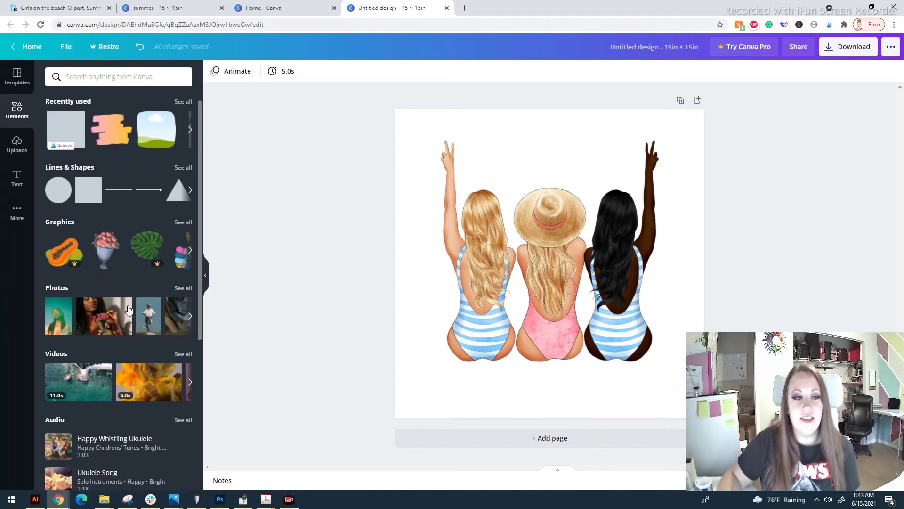
pyautogui.scroll(3, 96, 277)
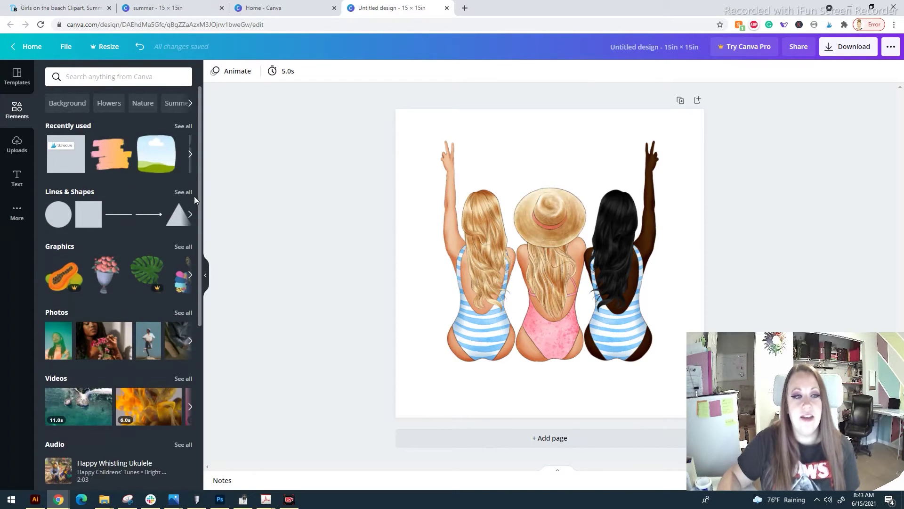
pyautogui.click(191, 214)
pyautogui.click(190, 155)
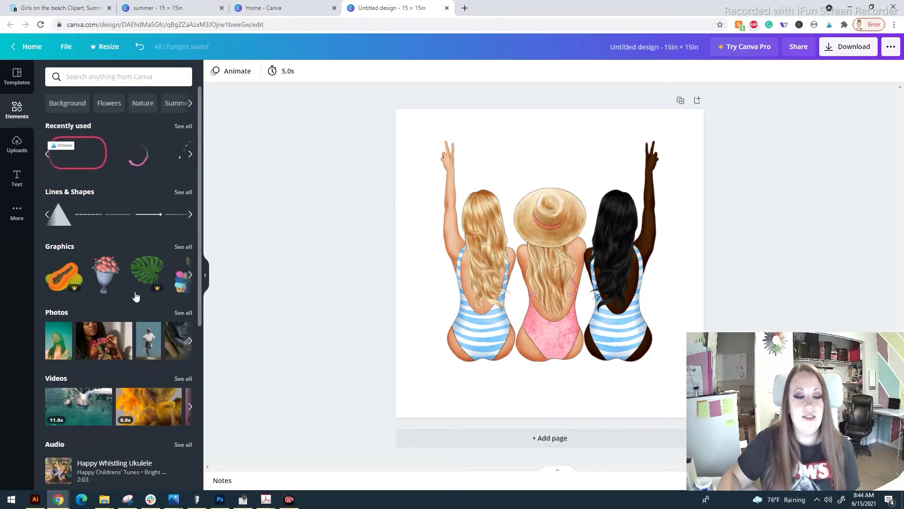
pyautogui.click(190, 275)
pyautogui.click(189, 277)
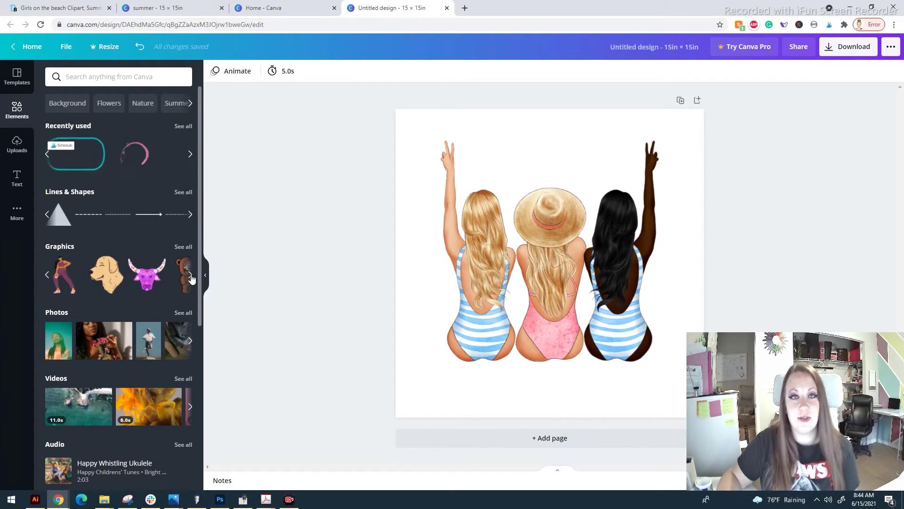
pyautogui.click(191, 277)
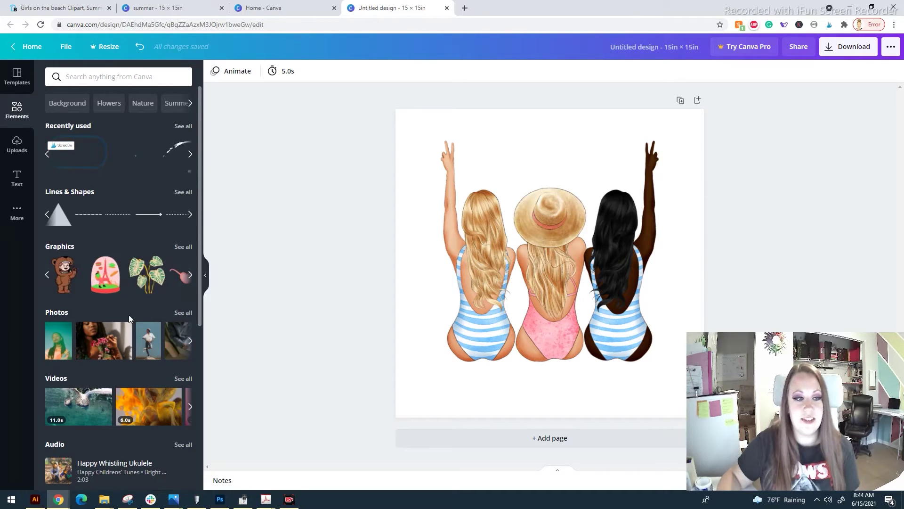
# Try the green leafy plant graphic over the two blonde girls and delete it from the page.
pyautogui.click(147, 274)
pyautogui.moveTo(557, 237); pyautogui.dragTo(515, 281)
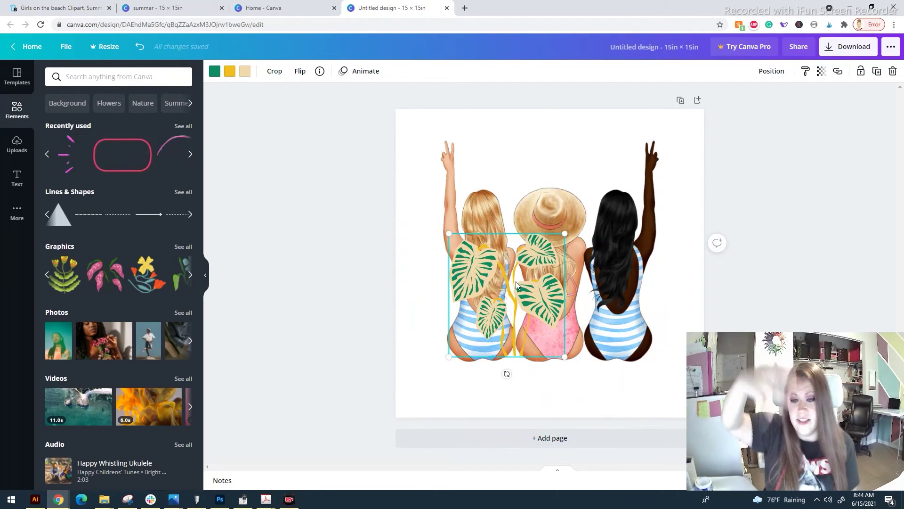
pyautogui.press('Delete')
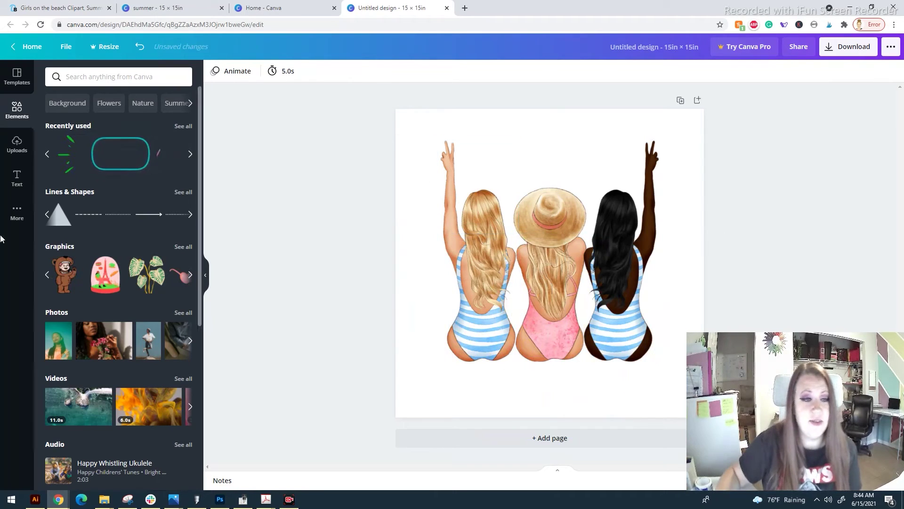
# Try the Diagonal Striped Hexagon from Lines & Shapes over the girls, delete it and return to the main elements library.
pyautogui.scroll(-6, 98, 176)
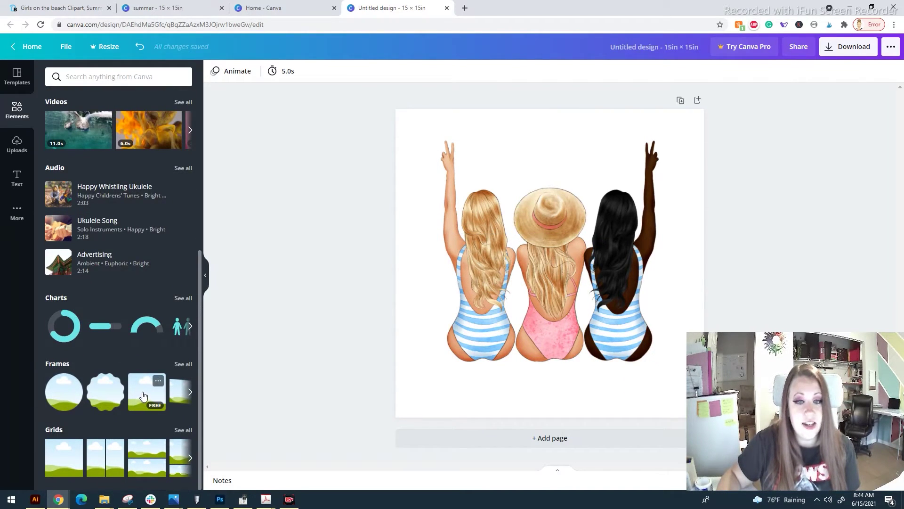
pyautogui.scroll(6, 140, 312)
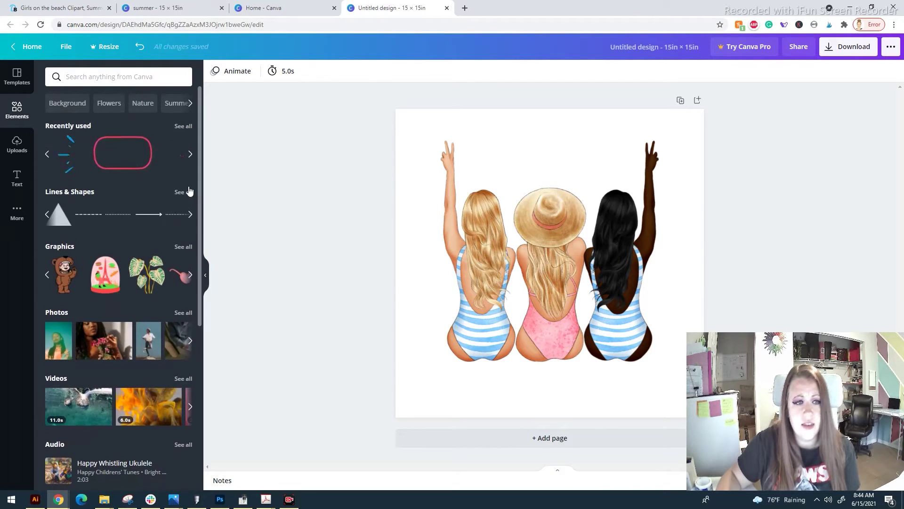
pyautogui.click(183, 192)
pyautogui.scroll(-10, 101, 263)
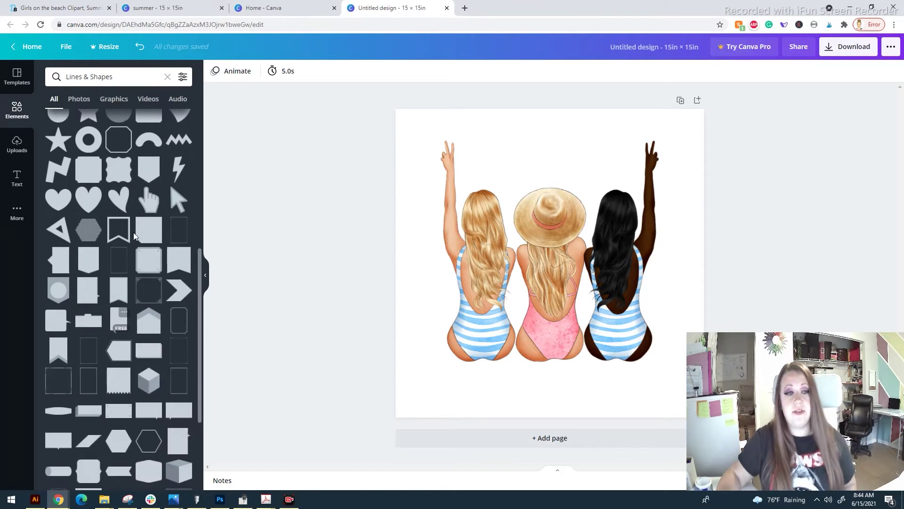
pyautogui.click(96, 225)
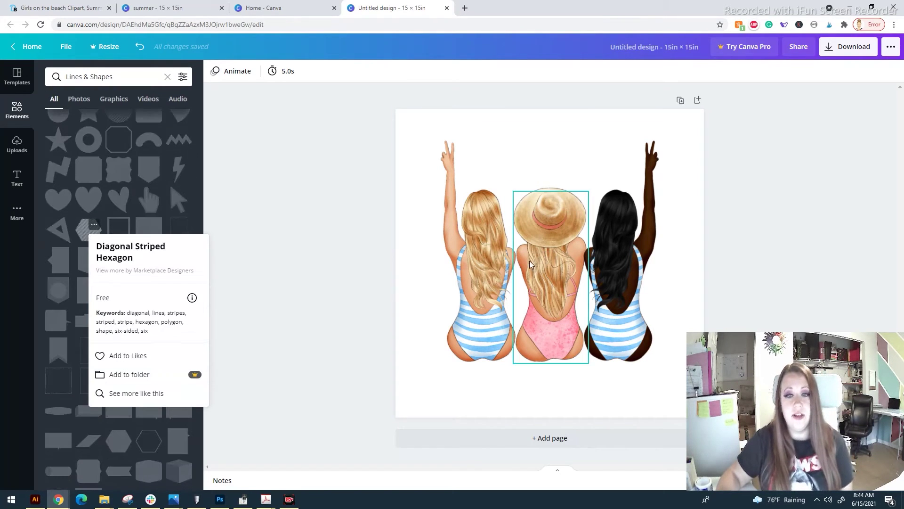
pyautogui.click(88, 229)
pyautogui.moveTo(576, 241); pyautogui.dragTo(539, 222)
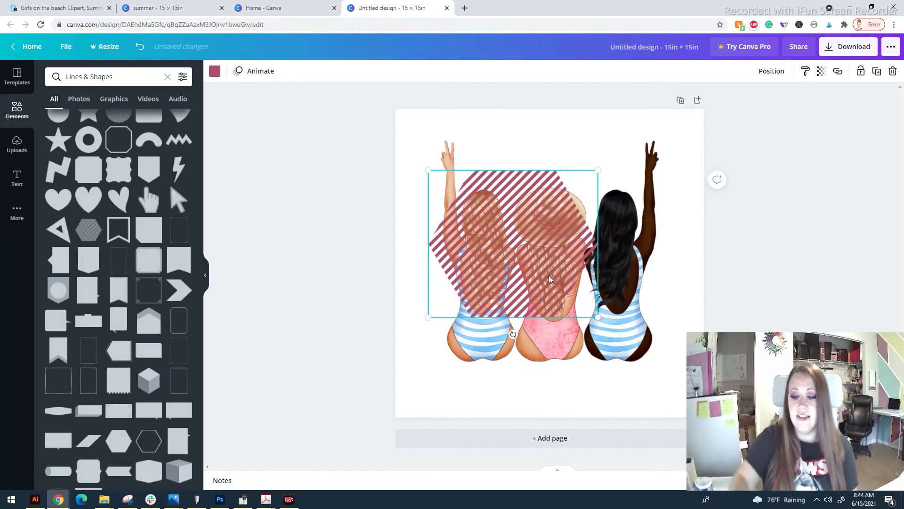
pyautogui.press('Delete')
pyautogui.click(167, 77)
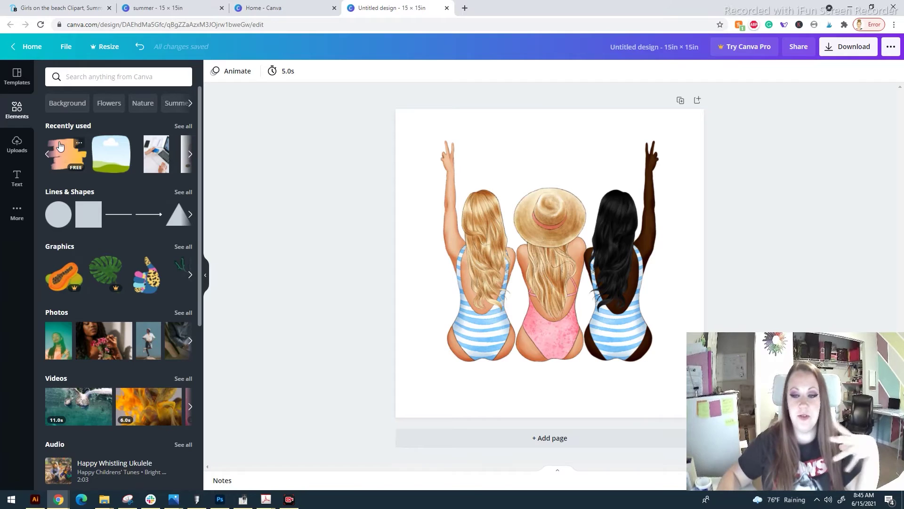
# Browse the text styles and font combinations available for the design.
pyautogui.click(18, 178)
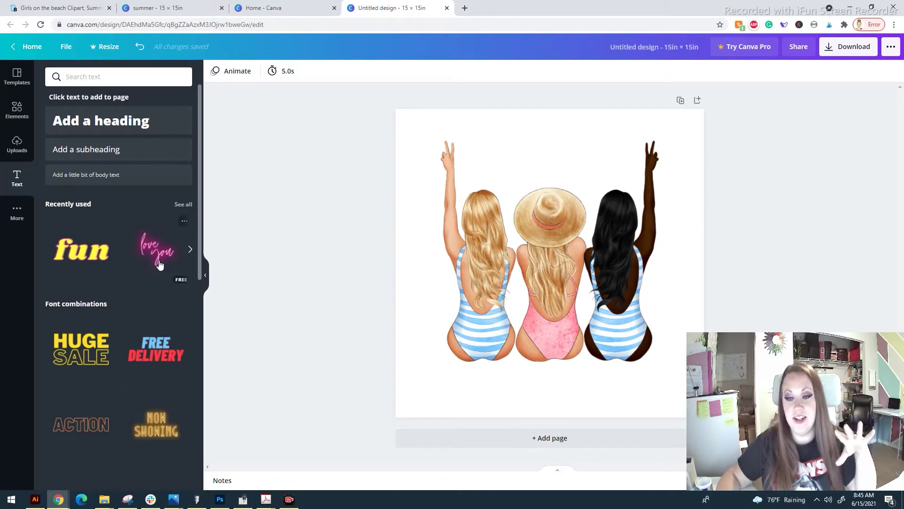
pyautogui.scroll(-10, 118, 287)
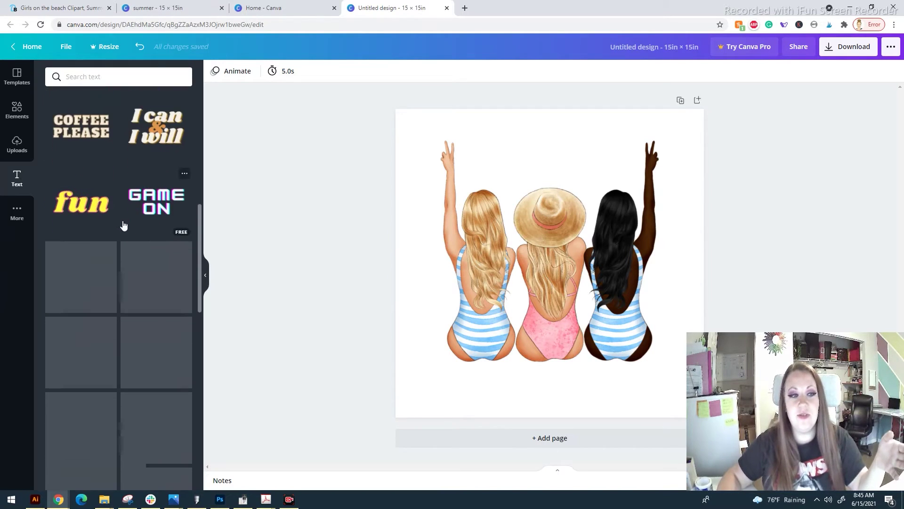
pyautogui.scroll(-4, 121, 272)
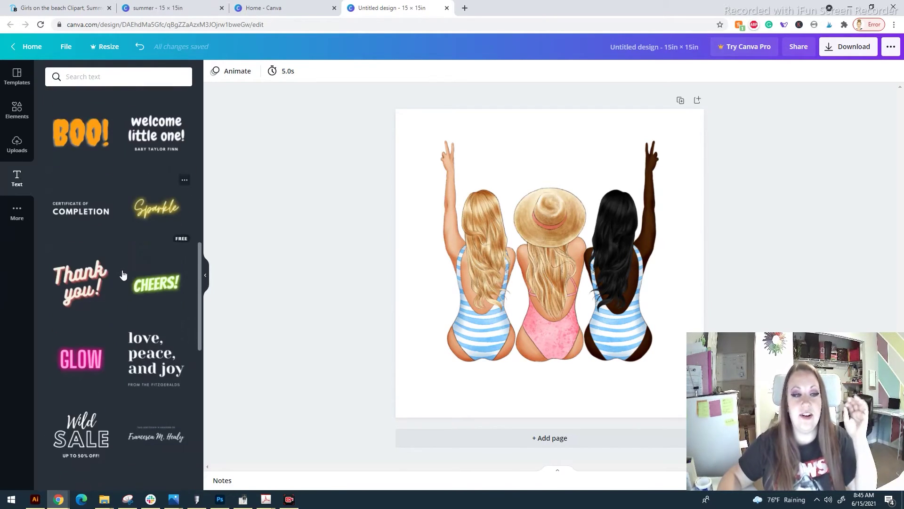
pyautogui.scroll(-7, 122, 275)
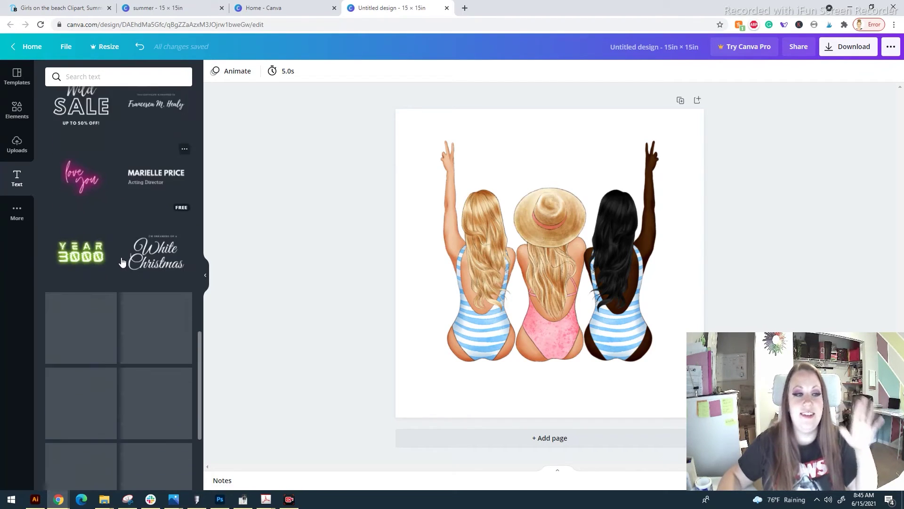
pyautogui.scroll(-5, 121, 259)
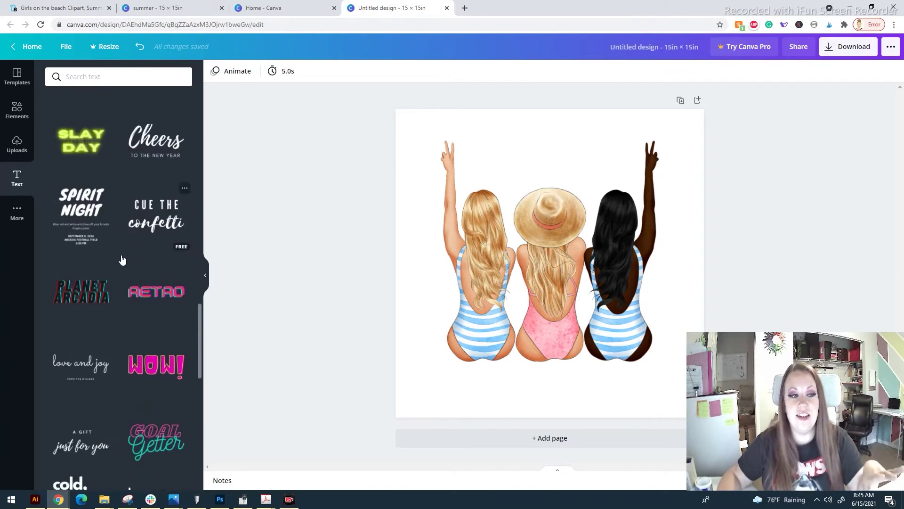
pyautogui.scroll(-2, 121, 259)
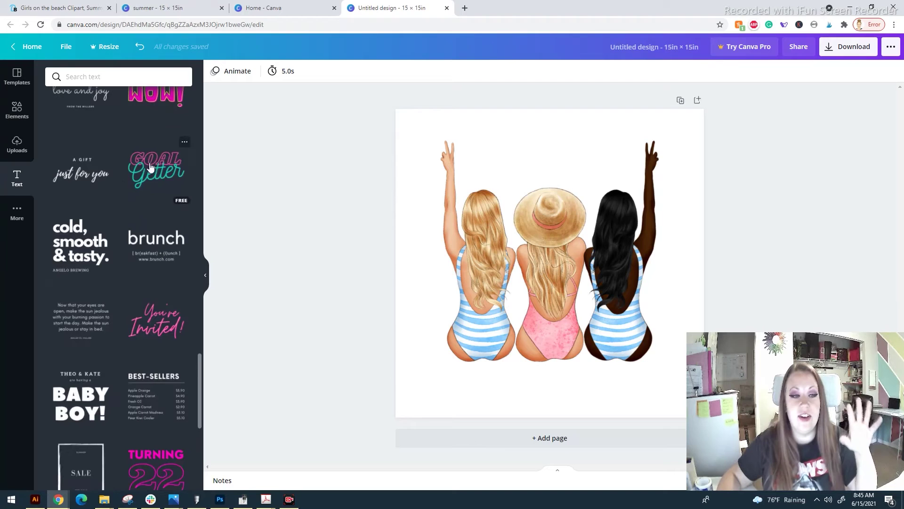
pyautogui.scroll(-3, 160, 184)
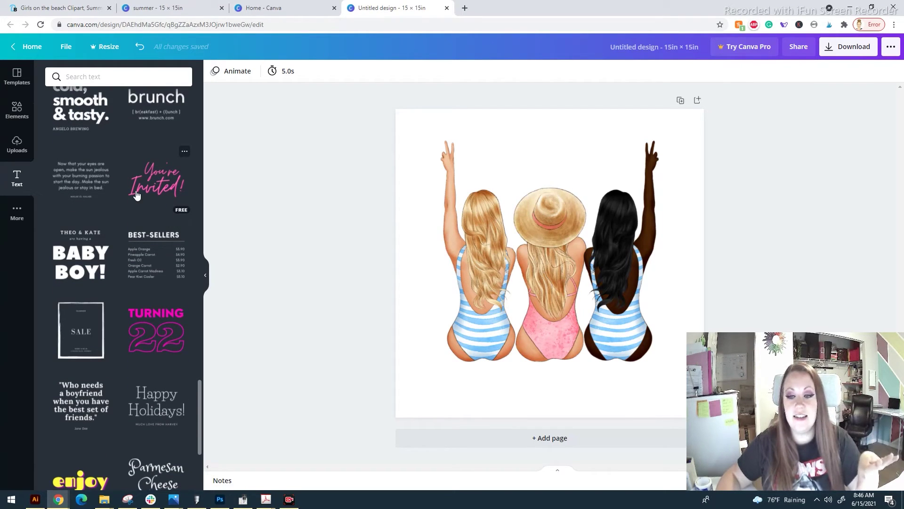
pyautogui.scroll(10, 130, 197)
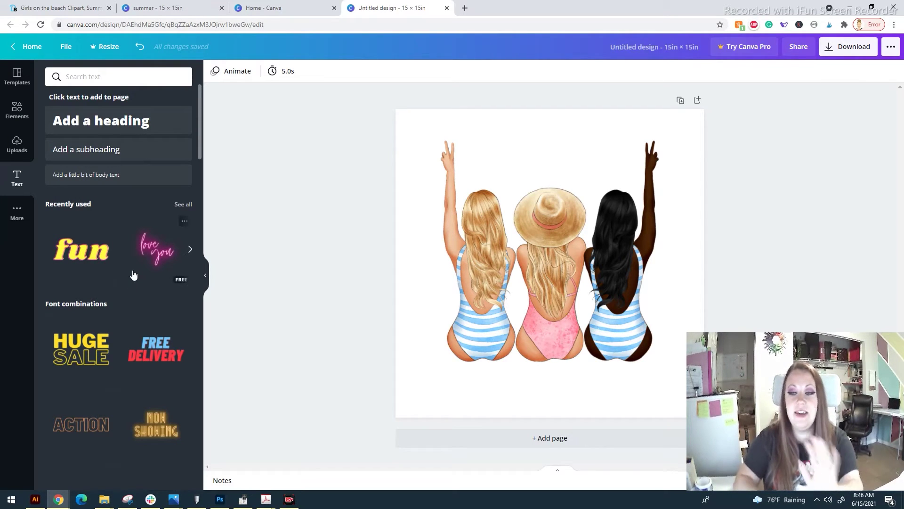
# Add the "love you" and "fun" text styles, placing "love you" above the girls' shoulders and "fun" across their lower bodies.
pyautogui.click(164, 256)
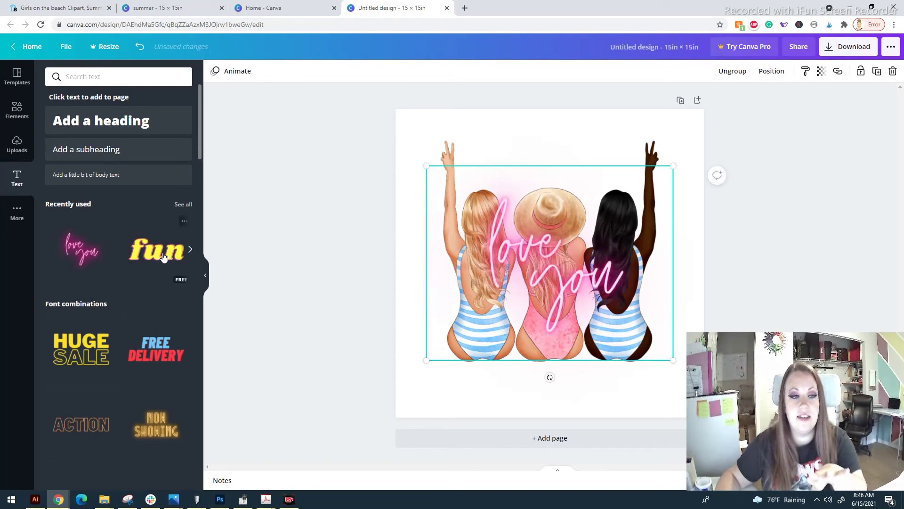
pyautogui.click(164, 256)
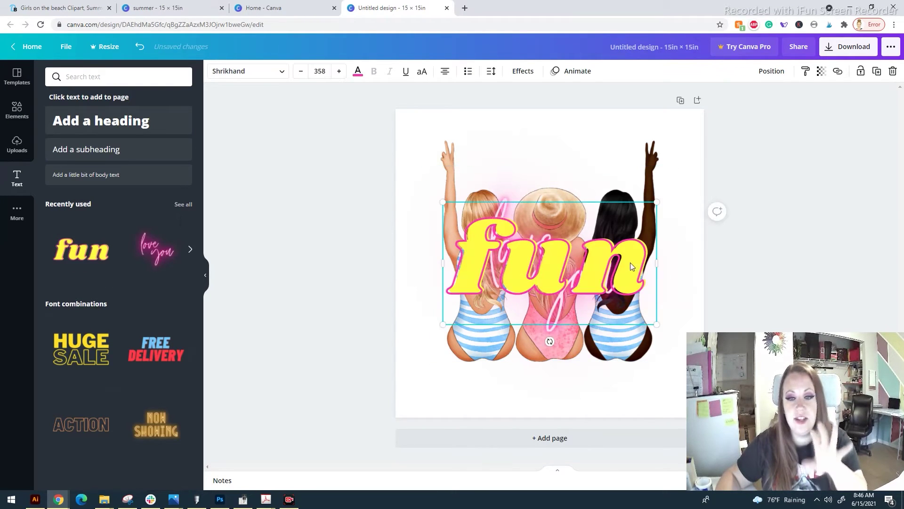
pyautogui.moveTo(555, 264); pyautogui.dragTo(537, 163)
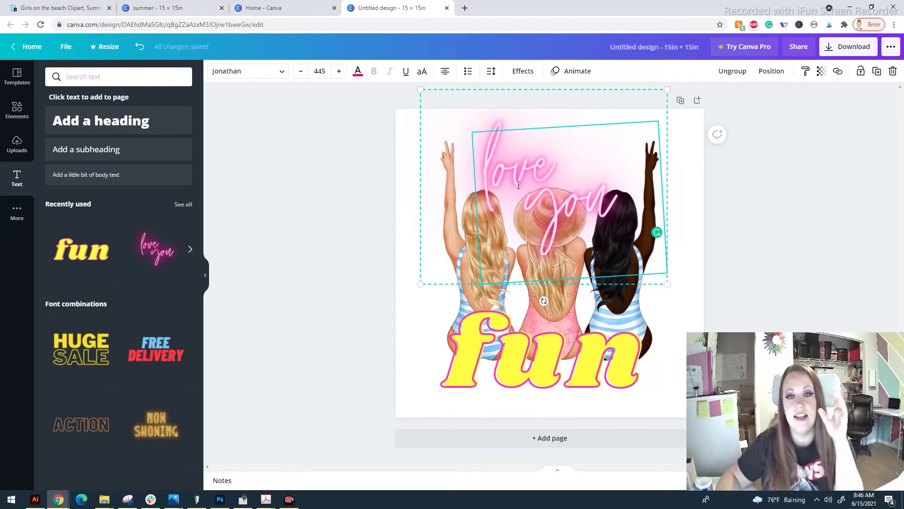
pyautogui.click(822, 217)
# Ungroup the neon "love you" text and delete the word "you".
pyautogui.click(567, 168)
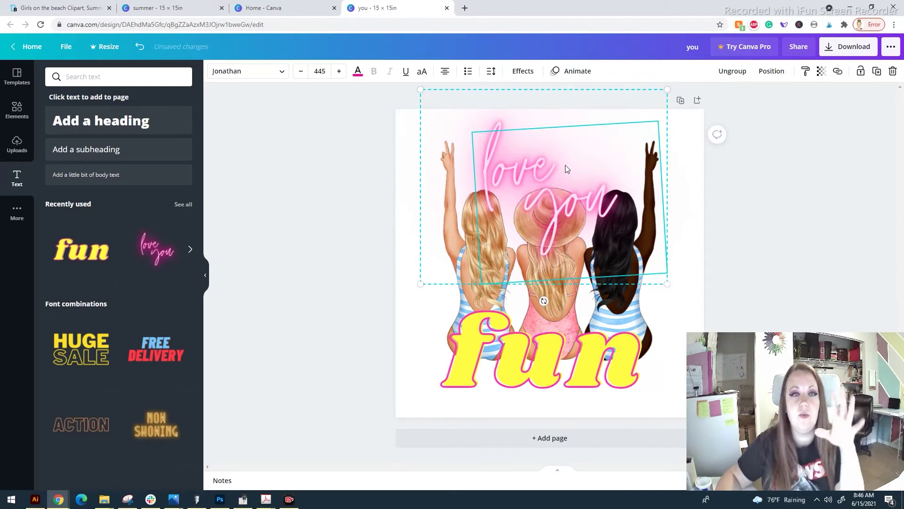
pyautogui.rightClick(566, 166)
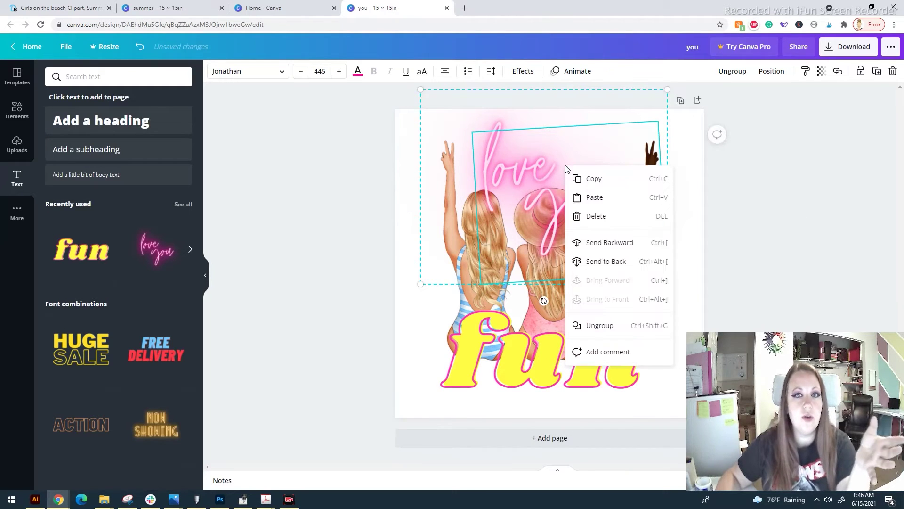
pyautogui.click(615, 325)
pyautogui.click(600, 190)
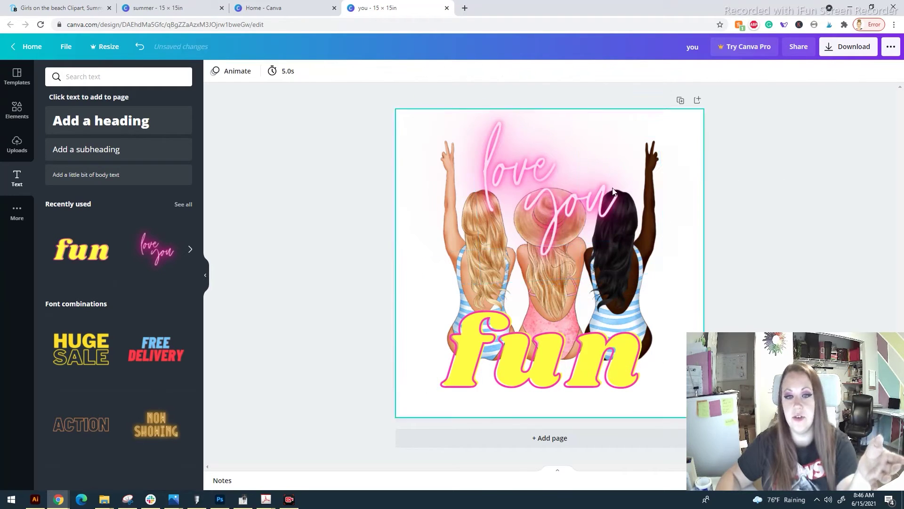
pyautogui.click(600, 190)
pyautogui.press('Delete')
# Replace the neon word "love" with "Ready for" and widen its text box to fit on one line.
pyautogui.click(544, 173)
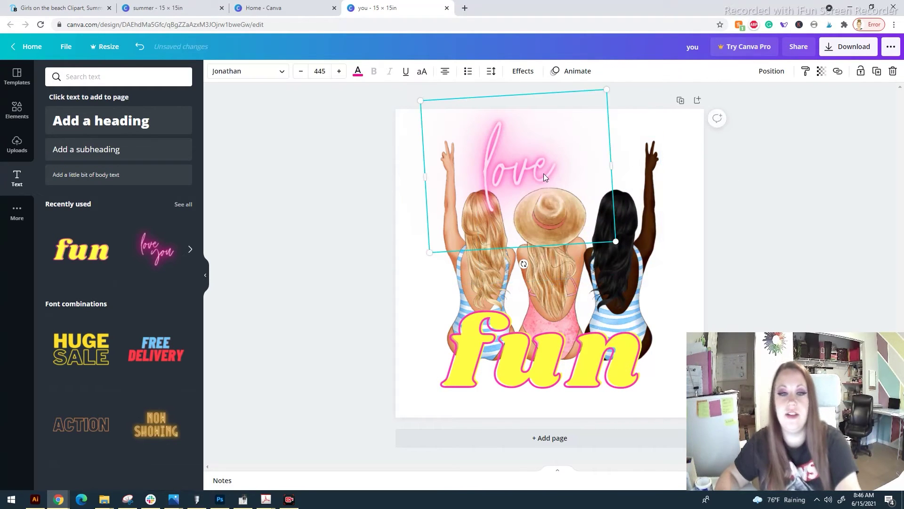
pyautogui.doubleClick(553, 166)
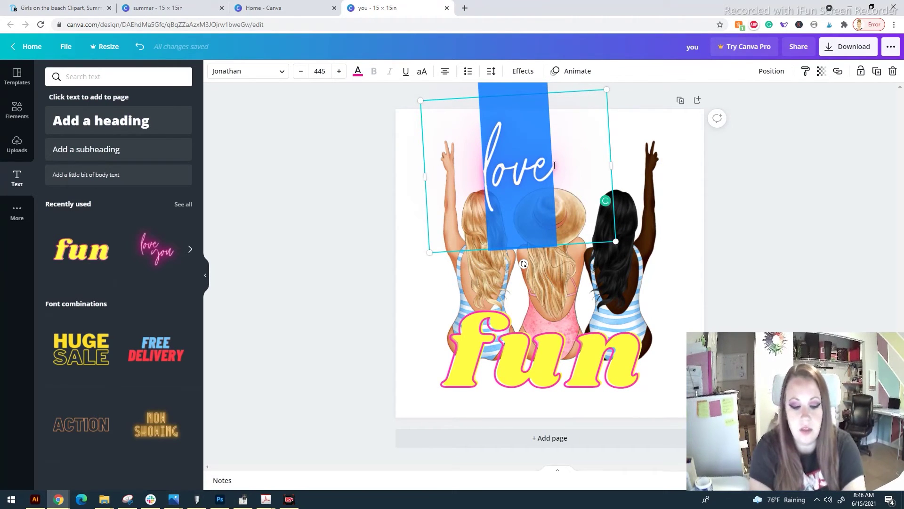
pyautogui.write('Ready')
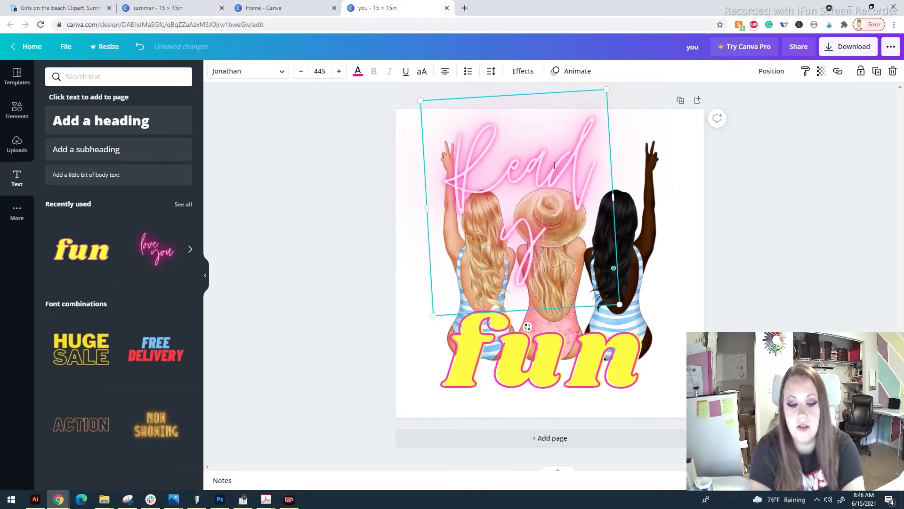
pyautogui.write(' for summer')
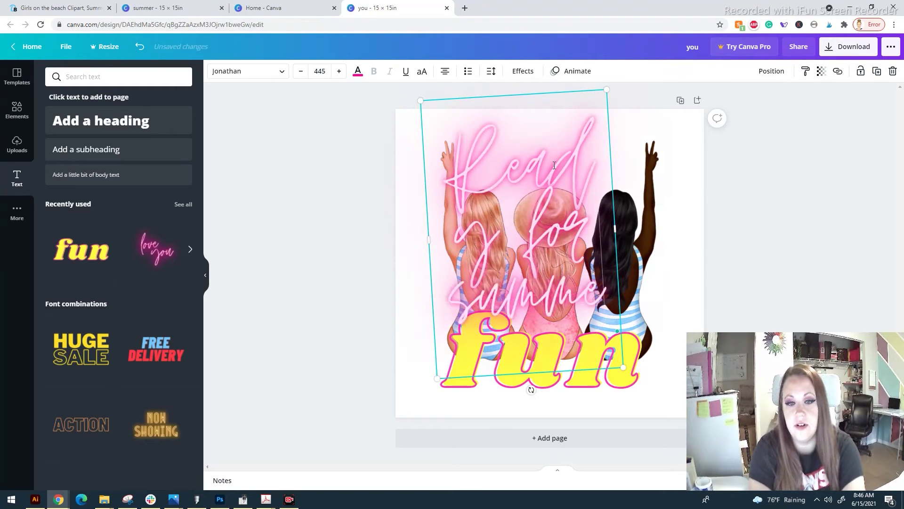
pyautogui.press('BackSpace')
pyautogui.press('BackSpace')
pyautogui.press('BackSpace')
pyautogui.press('BackSpace')
pyautogui.press('BackSpace')
pyautogui.press('BackSpace')
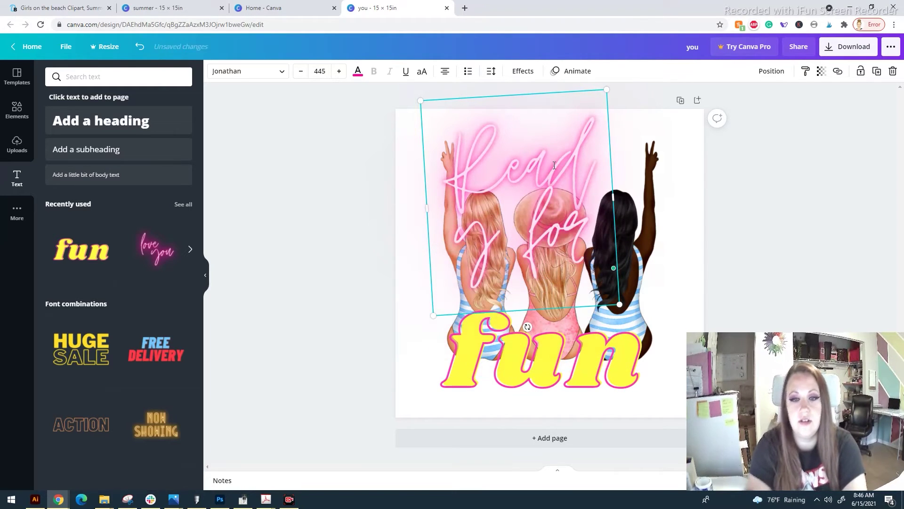
pyautogui.moveTo(613, 197); pyautogui.dragTo(754, 169)
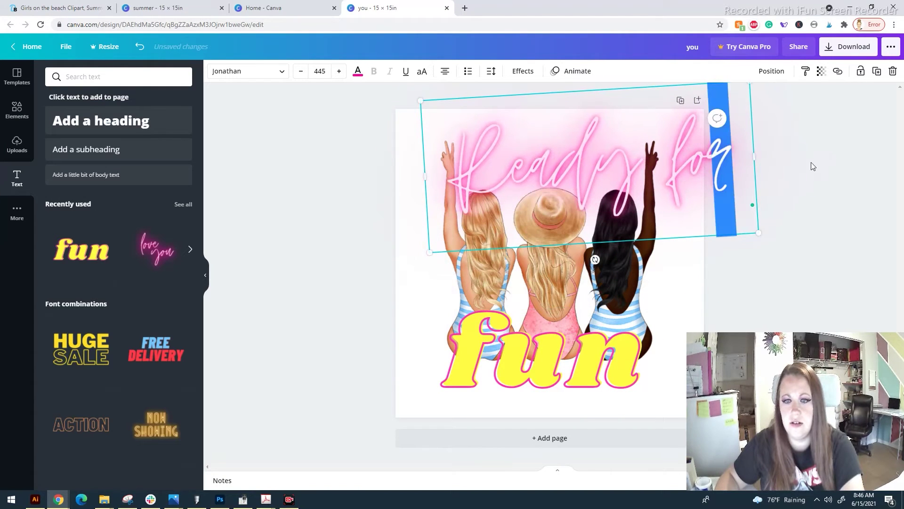
pyautogui.click(768, 145)
# Replace the yellow word "fun" with "summer".
pyautogui.click(562, 366)
pyautogui.click(561, 367)
pyautogui.write('summer')
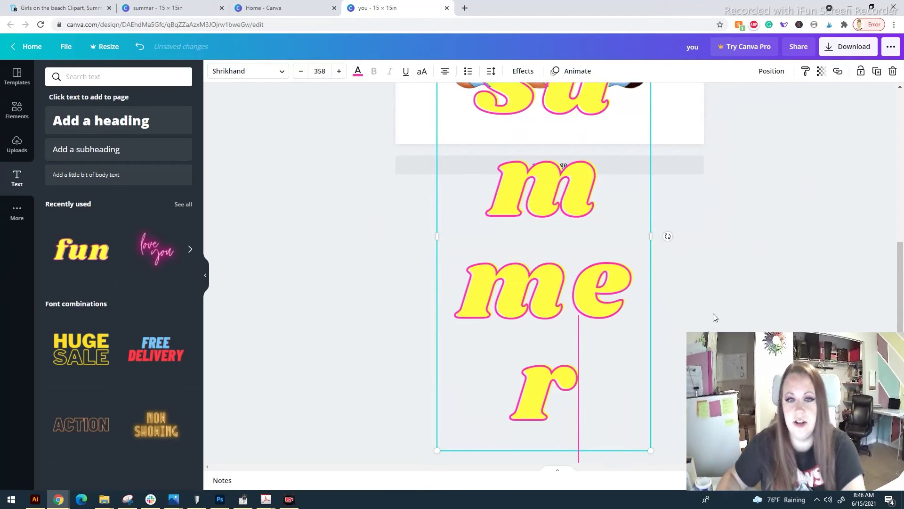
# Move the neon "Ready for" text down over the middle of the girls.
pyautogui.scroll(5, 784, 205)
pyautogui.click(605, 152)
pyautogui.moveTo(604, 149); pyautogui.dragTo(558, 254)
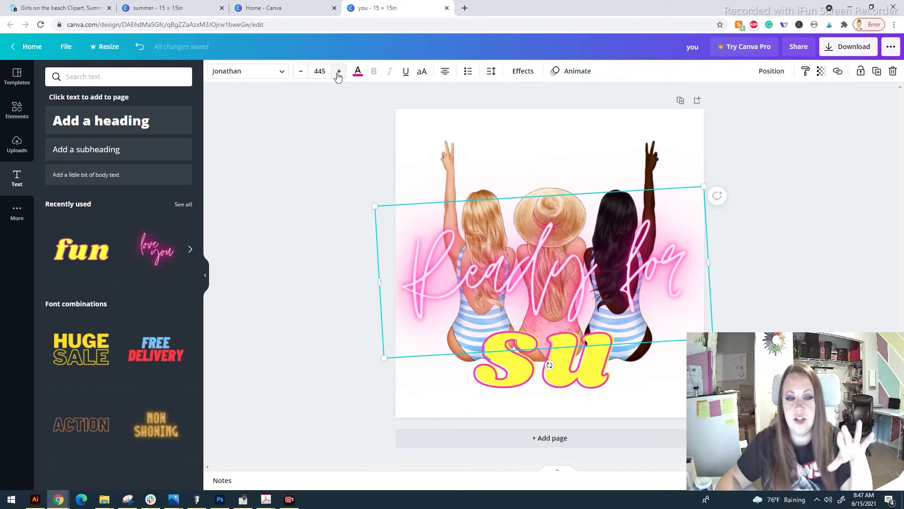
# Reduce the "Ready for" text to font size 144.
pyautogui.click(302, 72)
pyautogui.click(302, 72)
pyautogui.click(301, 72)
pyautogui.click(302, 71)
pyautogui.click(302, 72)
pyautogui.click(302, 72)
pyautogui.click(303, 71)
pyautogui.click(303, 71)
pyautogui.click(302, 72)
pyautogui.click(302, 72)
pyautogui.click(319, 71)
pyautogui.scroll(-3, 346, 241)
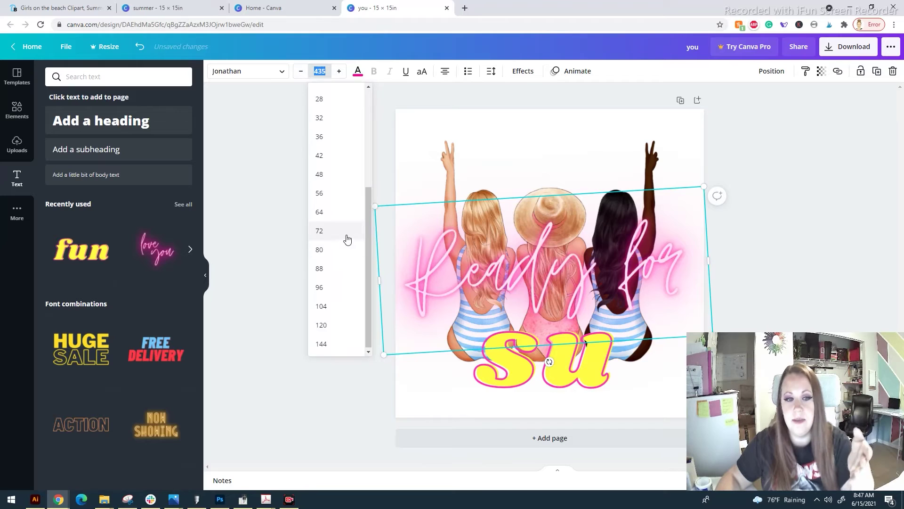
pyautogui.click(344, 341)
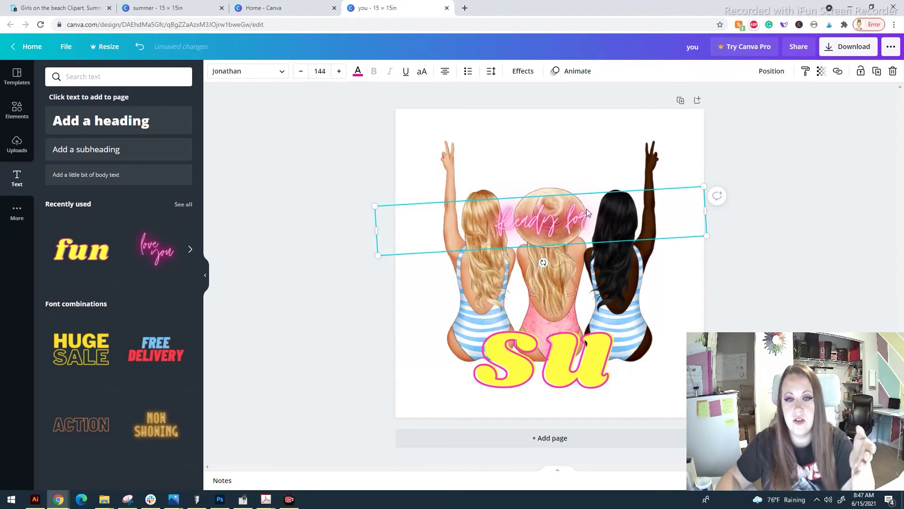
# Narrow the "Ready for" text box and enlarge it to size 244, placed over the girls' swimsuits.
pyautogui.moveTo(705, 211); pyautogui.dragTo(480, 248)
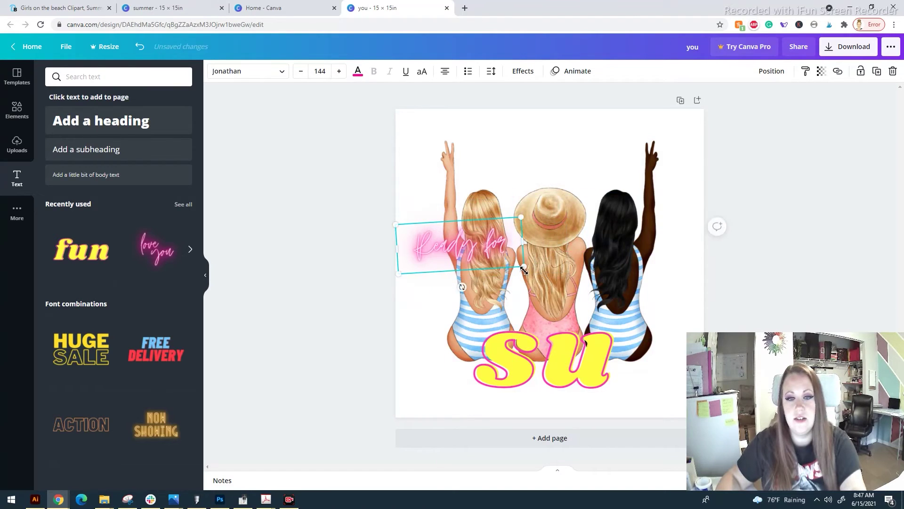
pyautogui.moveTo(526, 270); pyautogui.dragTo(607, 307)
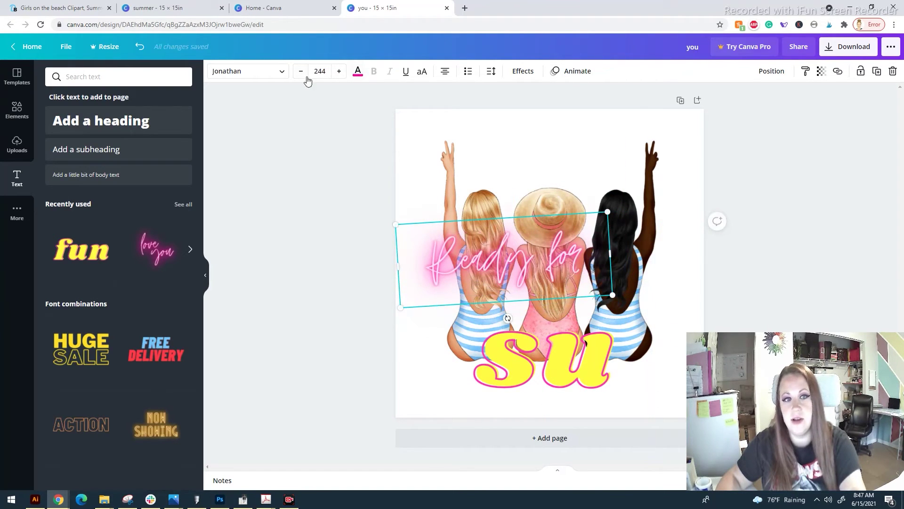
pyautogui.moveTo(566, 268); pyautogui.dragTo(566, 329)
# Widen the "summer" text box to fit on one line, and shrink and place it across the bottom of the girls.
pyautogui.click(601, 372)
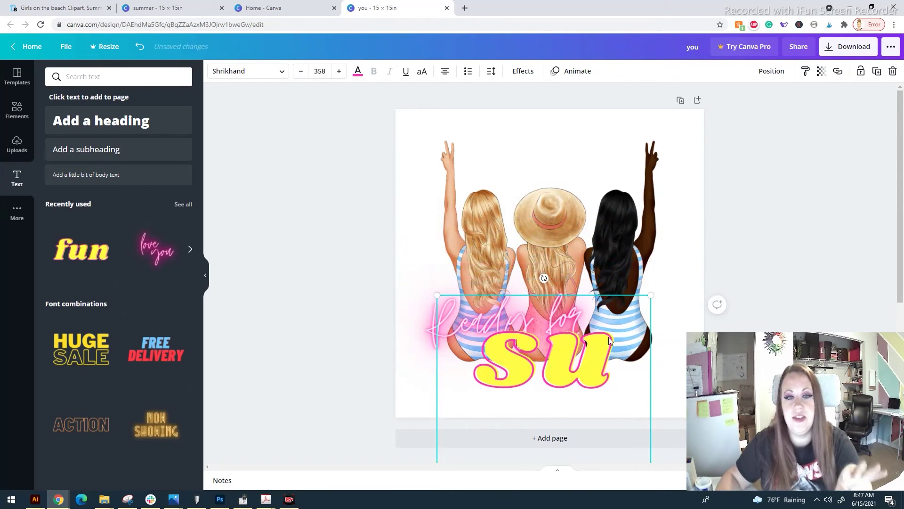
pyautogui.scroll(-5, 604, 330)
pyautogui.scroll(3, 607, 240)
pyautogui.moveTo(586, 215); pyautogui.dragTo(591, 142)
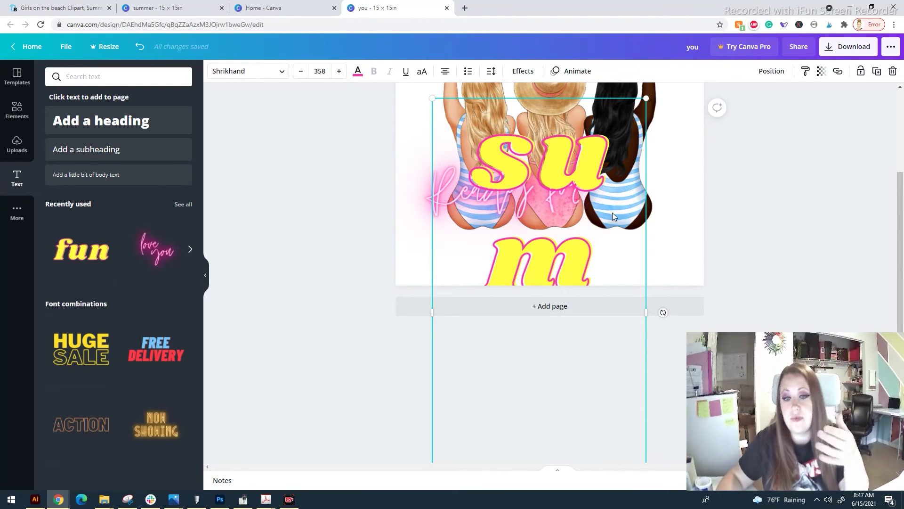
pyautogui.moveTo(612, 213); pyautogui.dragTo(529, 227)
pyautogui.moveTo(566, 320); pyautogui.dragTo(858, 311)
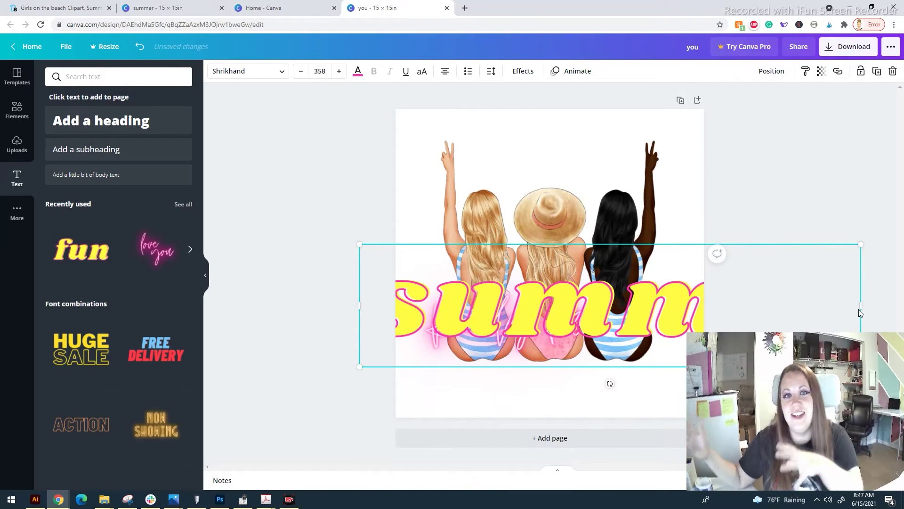
pyautogui.moveTo(861, 244); pyautogui.dragTo(620, 307)
pyautogui.moveTo(573, 333); pyautogui.dragTo(645, 359)
pyautogui.click(829, 280)
# Bring the "Ready for" text forward over "summer", and try sending it to the back behind the girls.
pyautogui.click(559, 320)
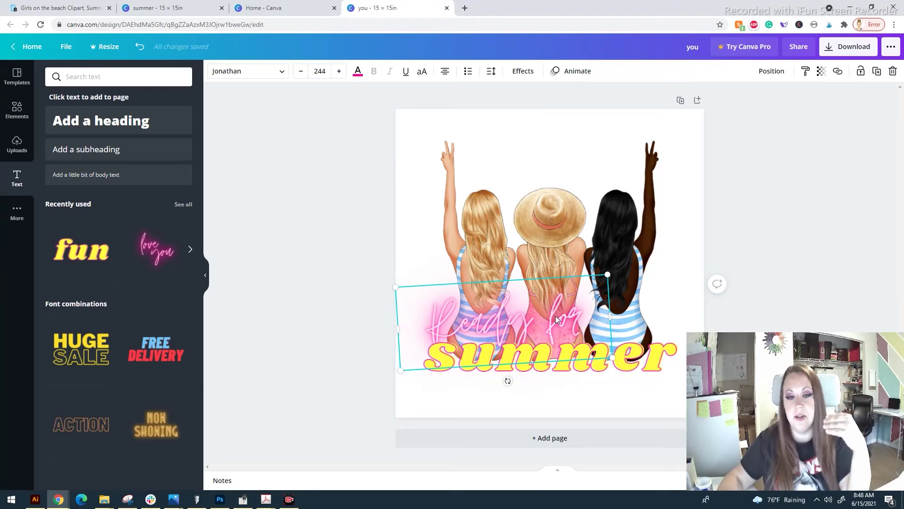
pyautogui.rightClick(555, 316)
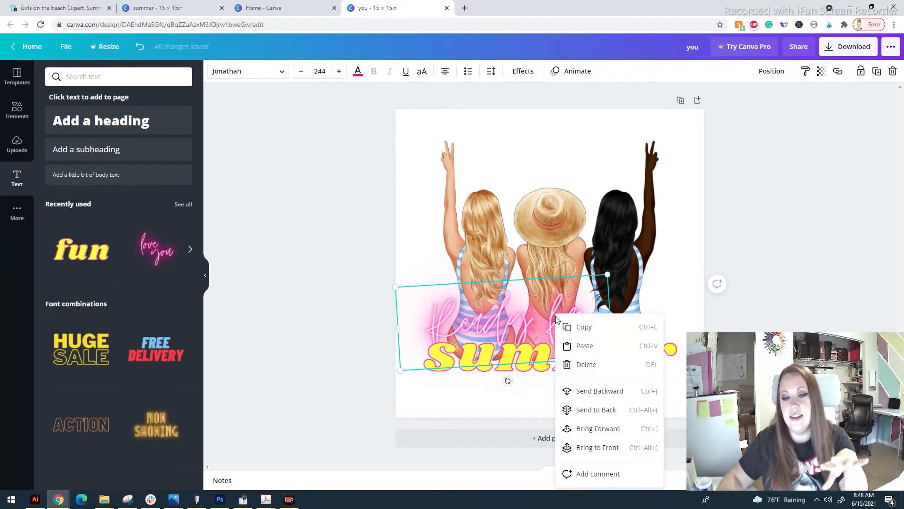
pyautogui.click(626, 429)
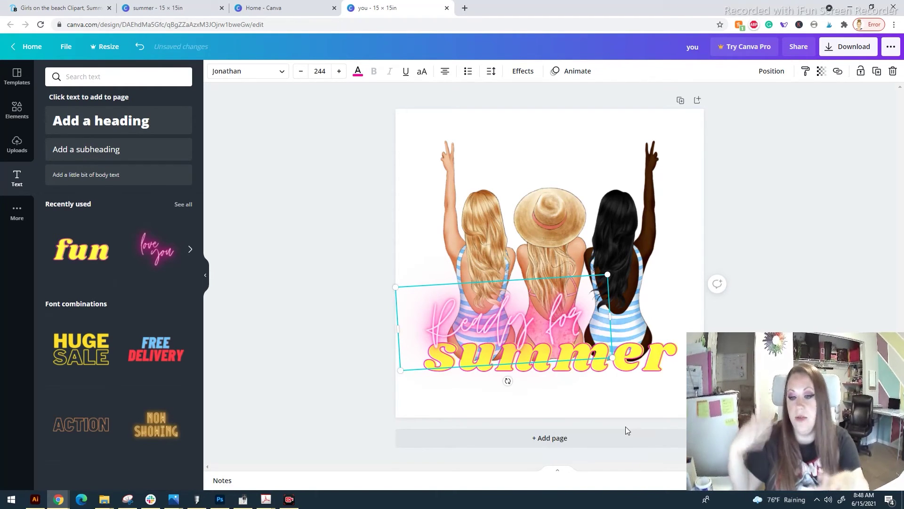
pyautogui.rightClick(554, 335)
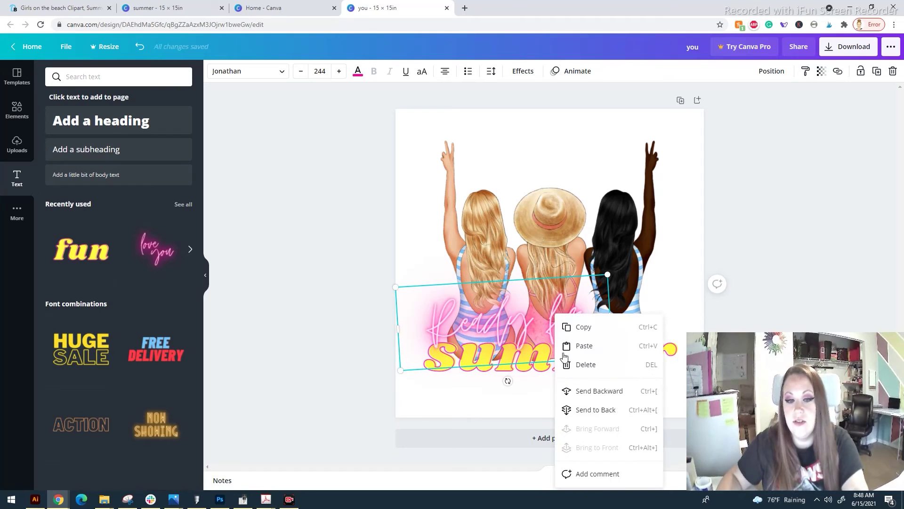
pyautogui.click(622, 412)
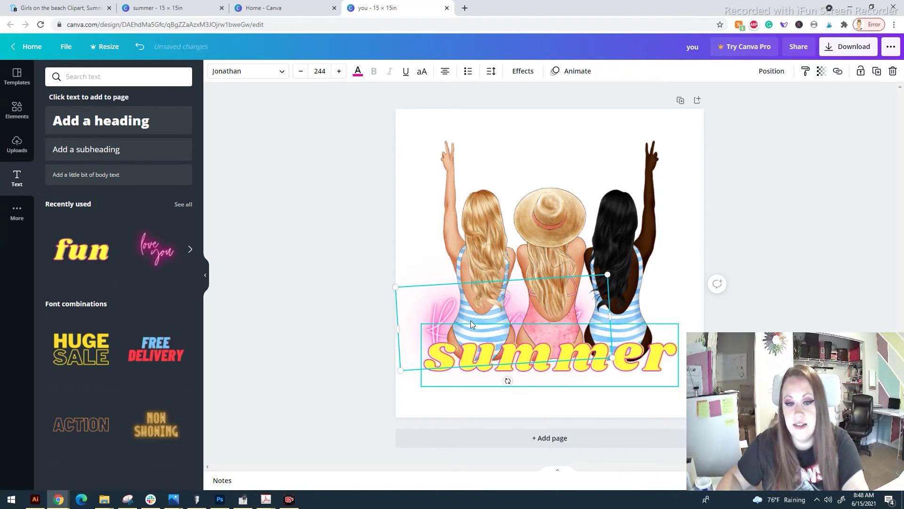
# Bring the "Ready for" text forward from the back and to the front, above the girls and "summer".
pyautogui.rightClick(431, 288)
pyautogui.click(408, 327)
pyautogui.rightClick(408, 327)
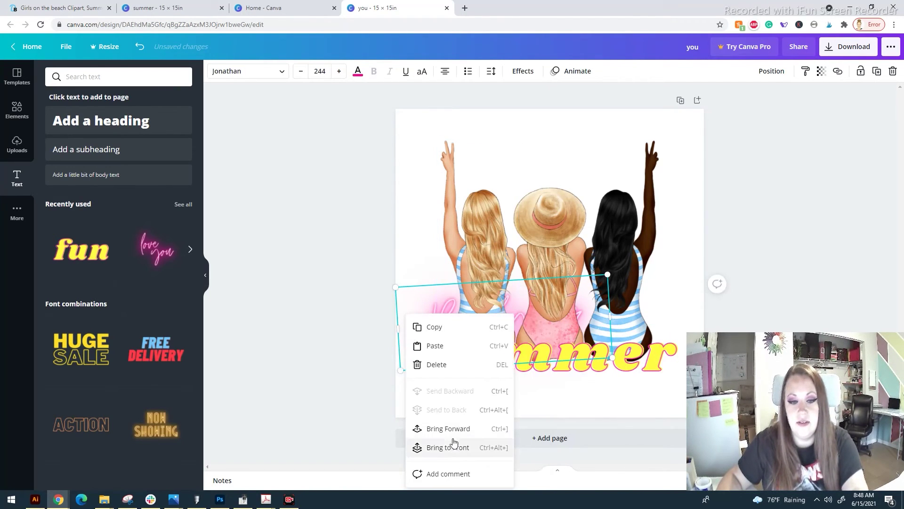
pyautogui.click(465, 436)
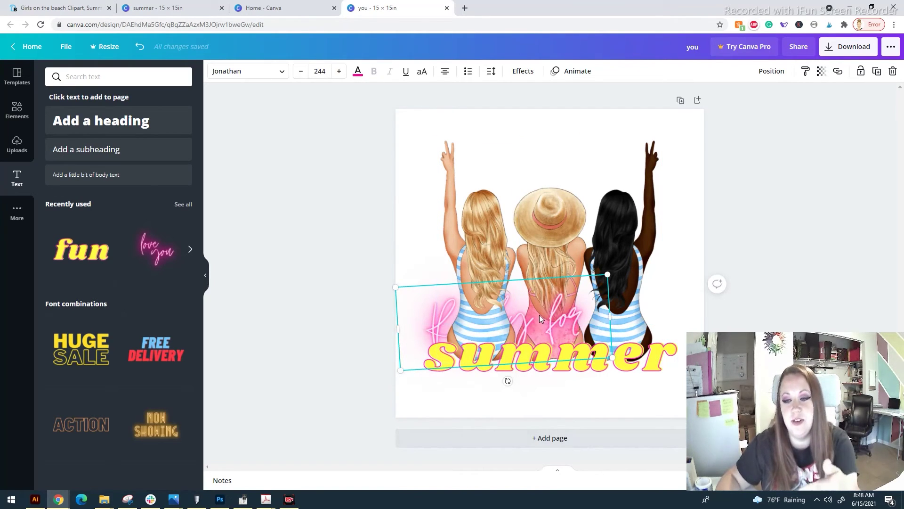
pyautogui.rightClick(431, 325)
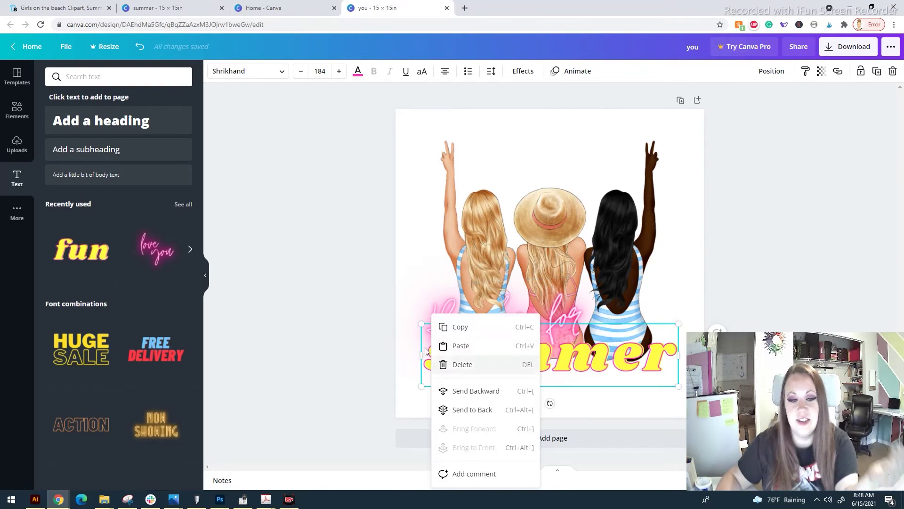
pyautogui.click(394, 304)
pyautogui.click(396, 306)
pyautogui.rightClick(398, 310)
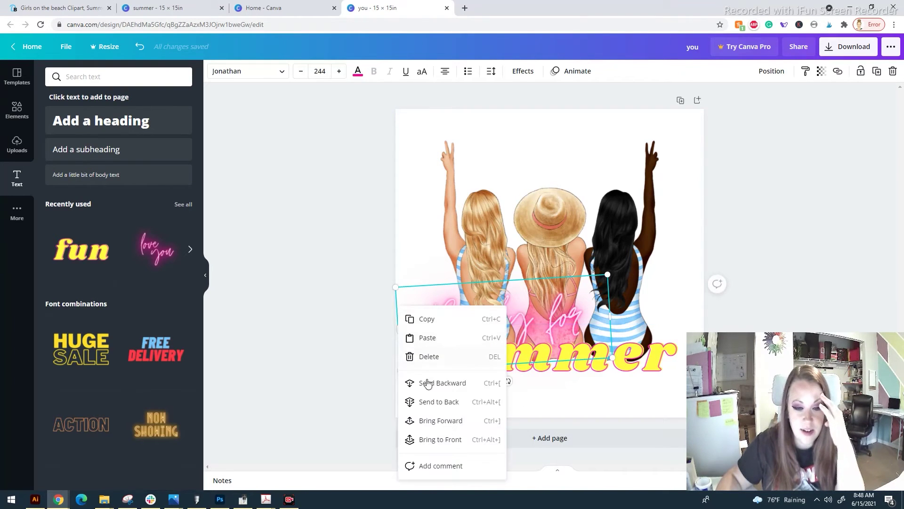
pyautogui.click(441, 438)
# Shrink the "Ready for" text to size 216 above the start of "summer", and move "summer" slightly lower.
pyautogui.moveTo(549, 321)
pyautogui.mouseDown()
pyautogui.moveTo(537, 322)
pyautogui.moveTo(554, 328)
pyautogui.mouseUp()
pyautogui.moveTo(596, 287); pyautogui.dragTo(533, 356)
pyautogui.click(556, 365)
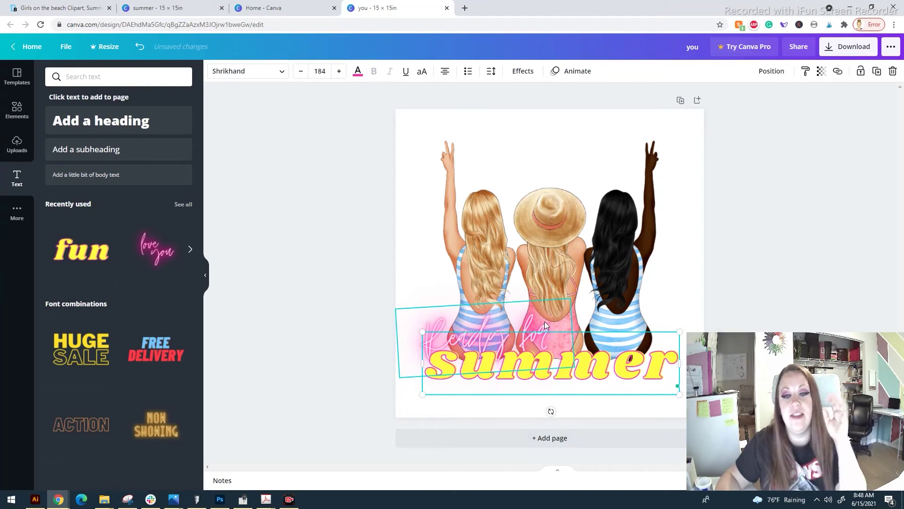
pyautogui.click(430, 316)
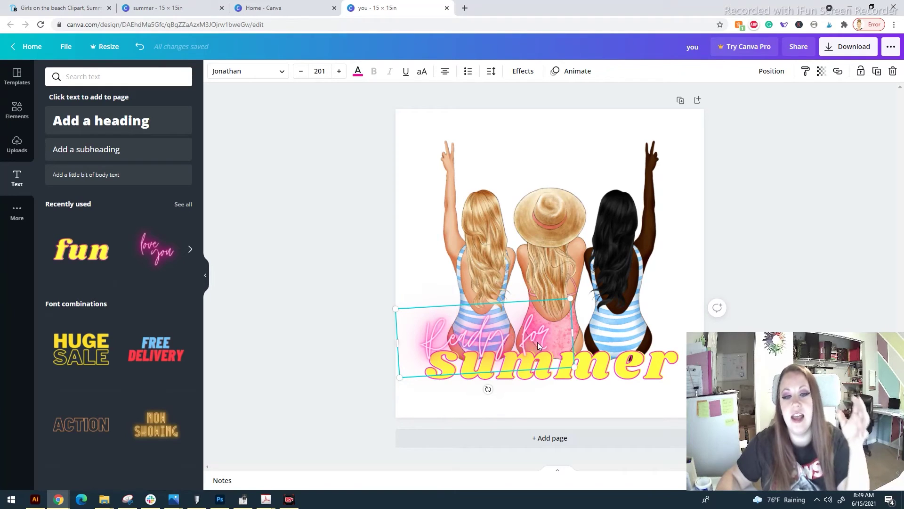
pyautogui.moveTo(537, 342); pyautogui.dragTo(533, 343)
pyautogui.moveTo(567, 369); pyautogui.dragTo(581, 373)
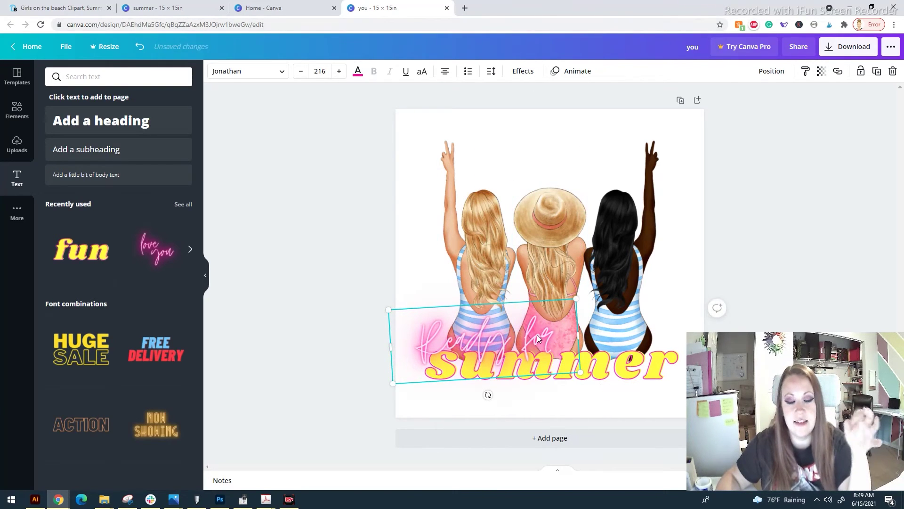
# Try the neon effect on "Ready for" at intensity 1, and set its intensity to 100.
pyautogui.click(531, 74)
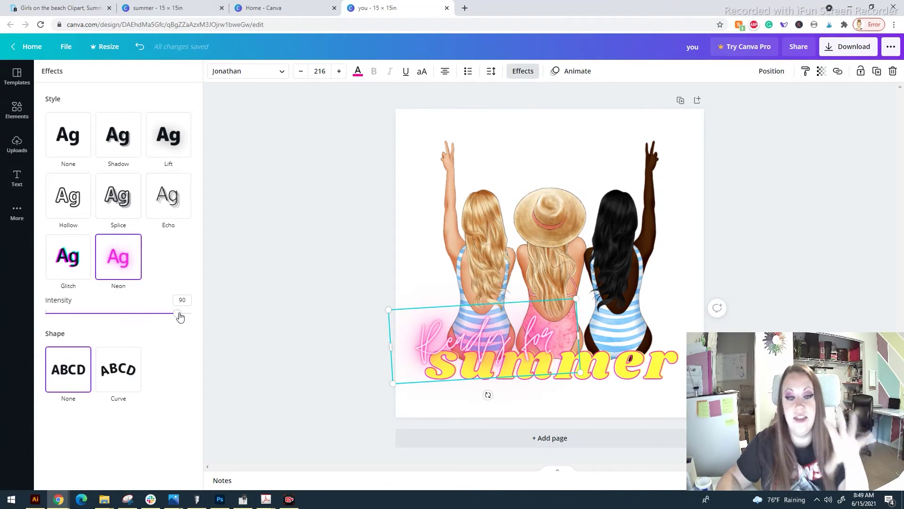
pyautogui.moveTo(180, 317); pyautogui.dragTo(218, 314)
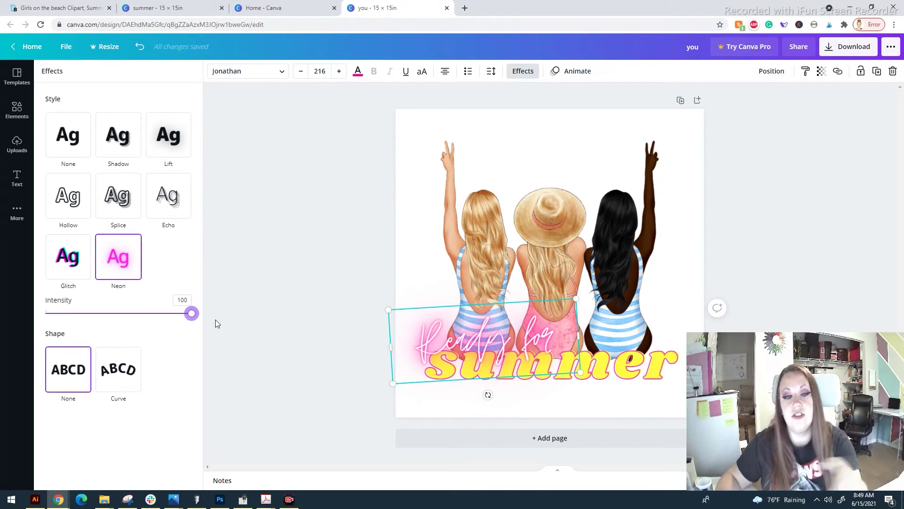
pyautogui.moveTo(192, 313); pyautogui.dragTo(36, 320)
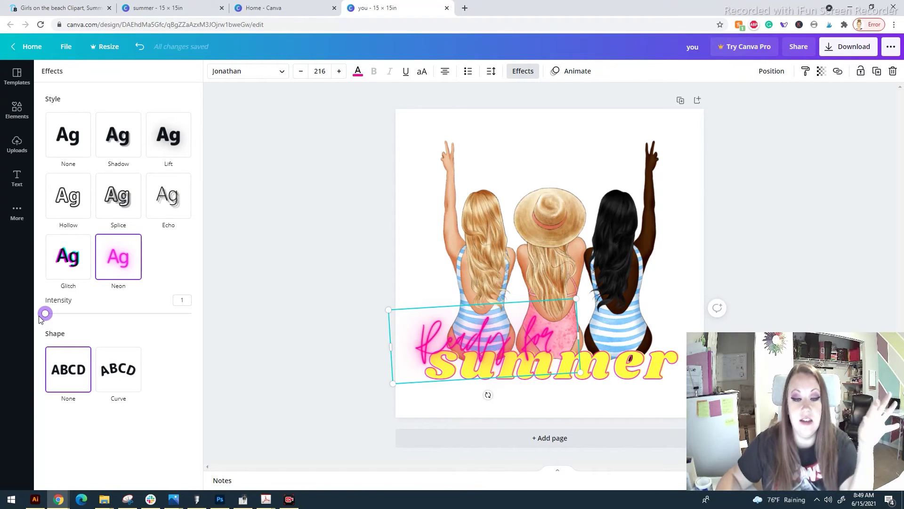
pyautogui.moveTo(57, 323); pyautogui.dragTo(207, 322)
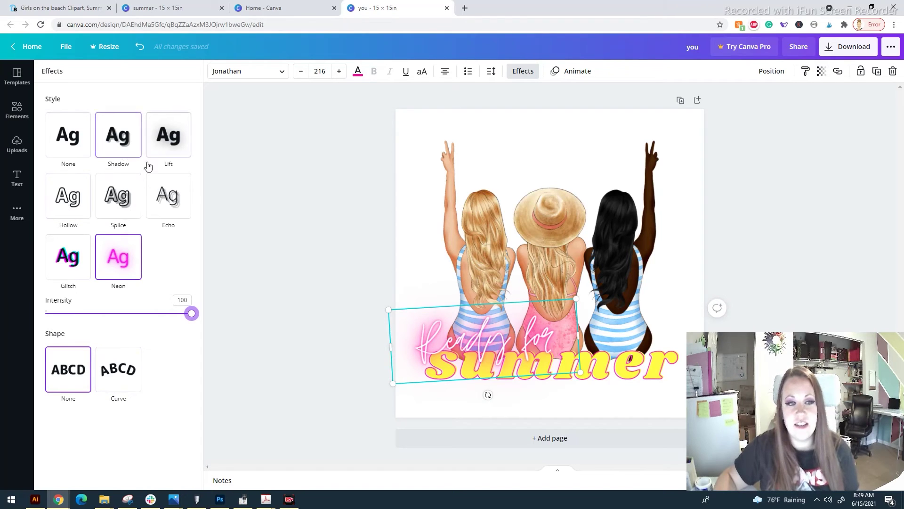
pyautogui.press('Escape')
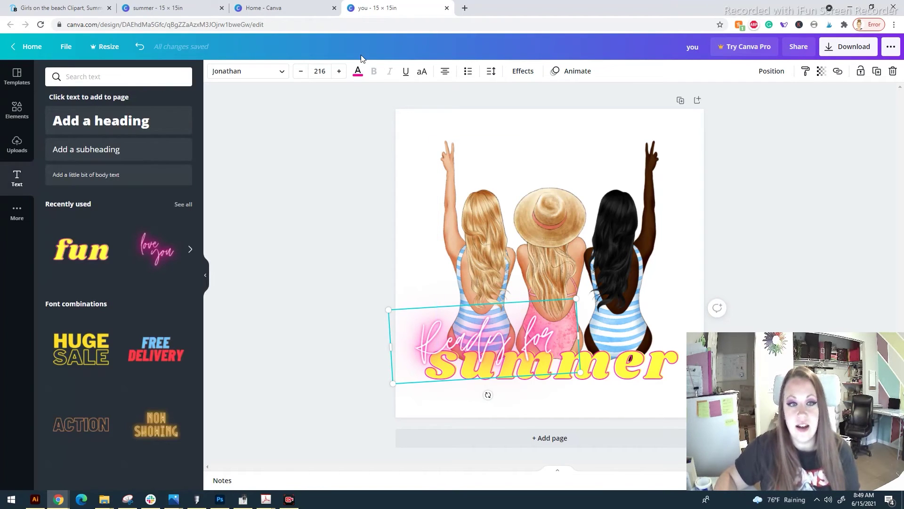
# Try light blue and lime green on the "Ready for" text, and return it to hot pink.
pyautogui.click(359, 72)
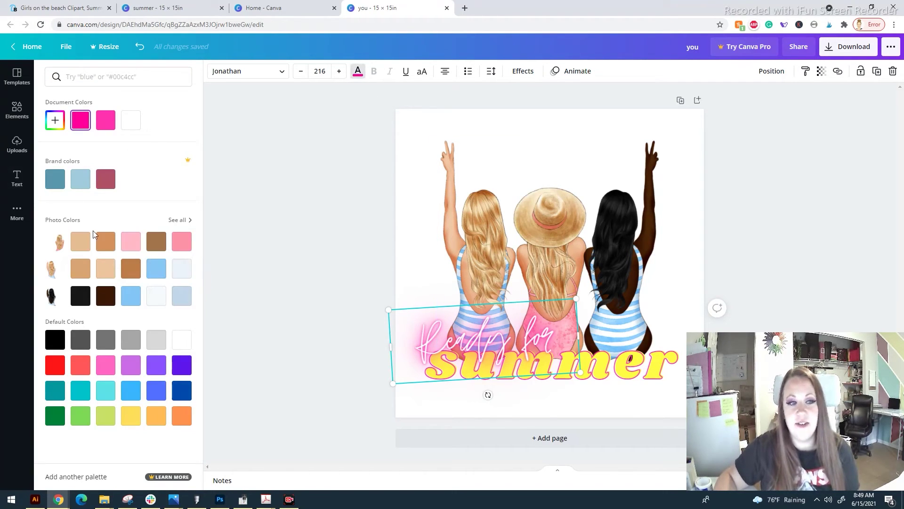
pyautogui.click(131, 389)
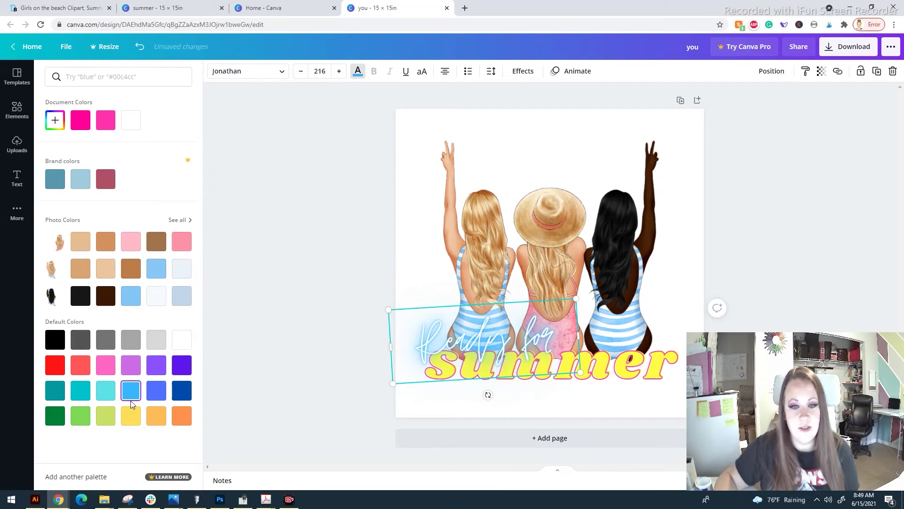
pyautogui.click(105, 415)
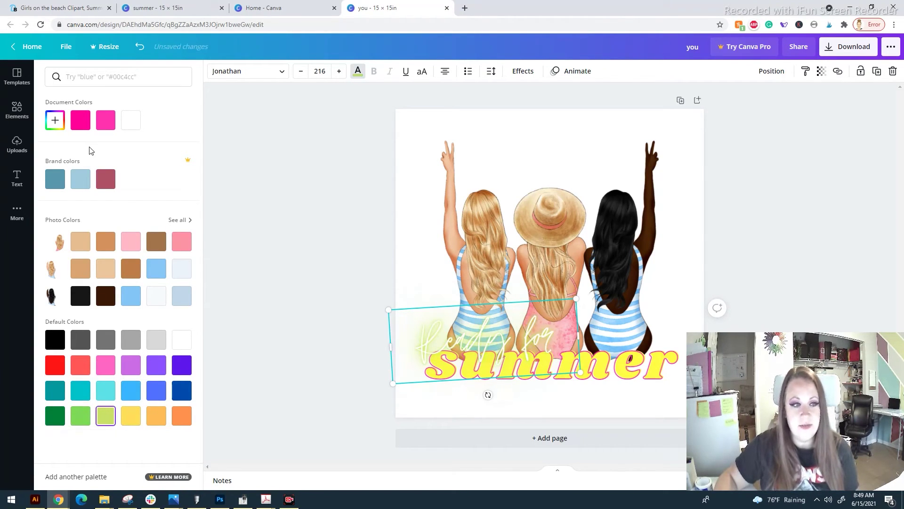
pyautogui.click(80, 120)
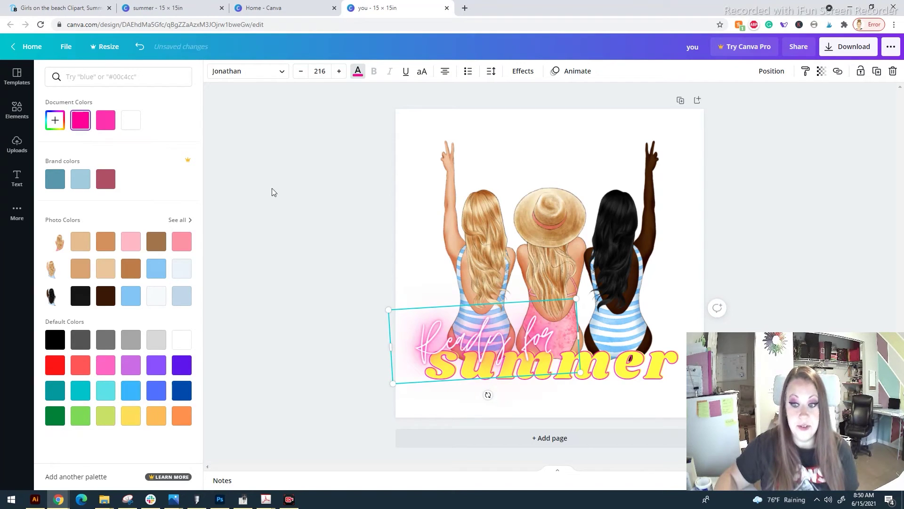
pyautogui.press('Escape')
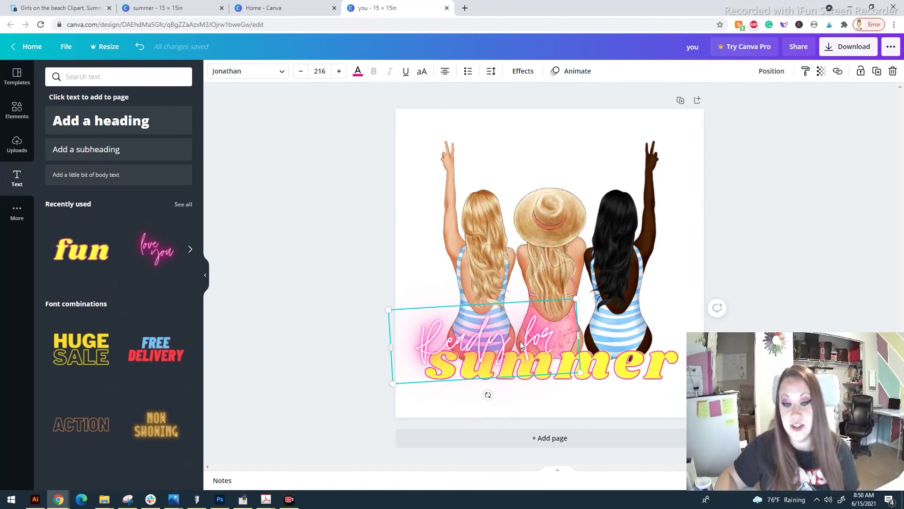
pyautogui.moveTo(548, 343)
pyautogui.mouseDown()
pyautogui.moveTo(555, 347)
pyautogui.moveTo(547, 341)
pyautogui.mouseUp()
pyautogui.click(704, 169)
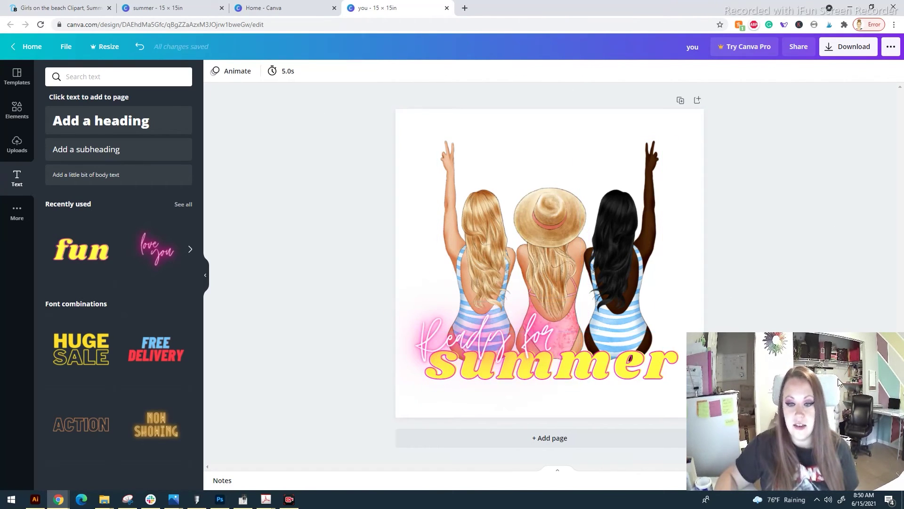
# Add the uploaded cocktail image to the page and shrink it to about 4.7 x 4.7 in near "summer".
pyautogui.click(17, 110)
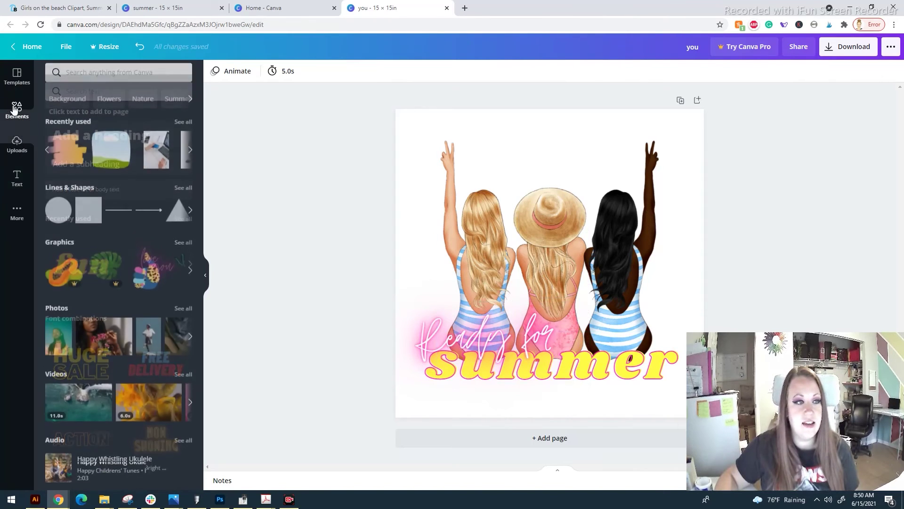
pyautogui.scroll(-3, 123, 275)
pyautogui.scroll(3, 123, 275)
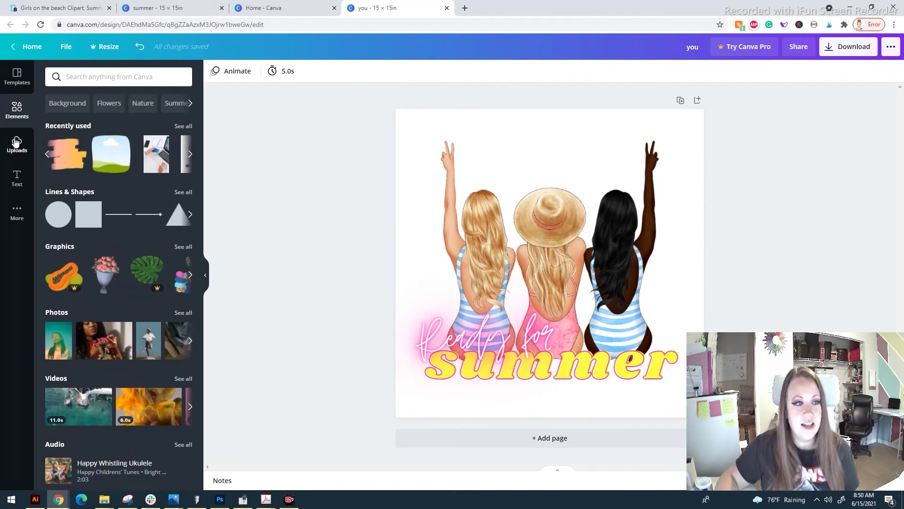
pyautogui.click(16, 143)
pyautogui.click(126, 175)
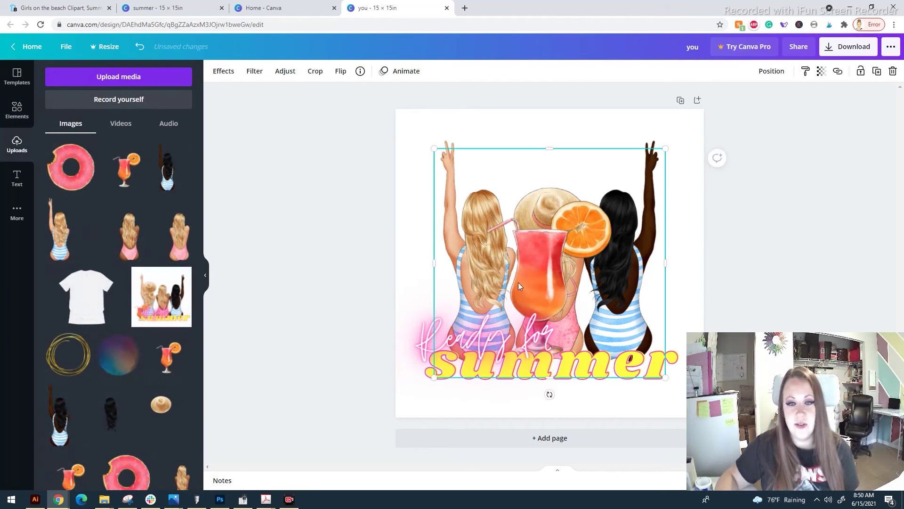
pyautogui.moveTo(546, 198); pyautogui.dragTo(663, 269)
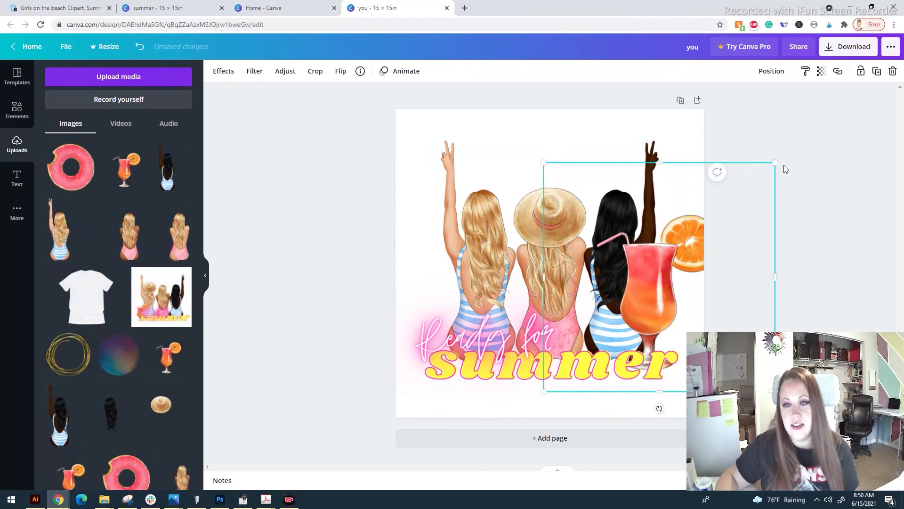
pyautogui.moveTo(778, 165); pyautogui.dragTo(641, 296)
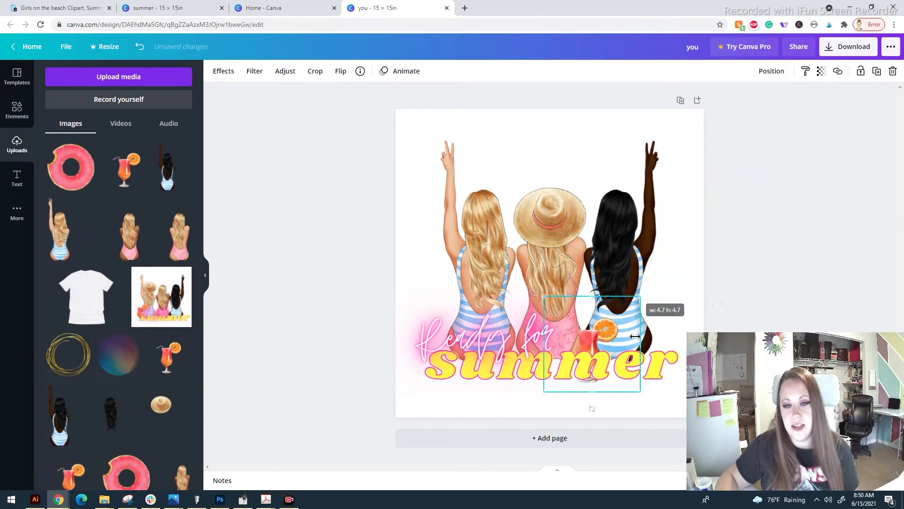
# Crop the empty margins around the cocktail image on all sides.
pyautogui.moveTo(640, 344); pyautogui.dragTo(629, 348)
pyautogui.moveTo(587, 297); pyautogui.dragTo(589, 318)
pyautogui.moveTo(544, 353); pyautogui.dragTo(563, 353)
pyautogui.moveTo(592, 391); pyautogui.dragTo(595, 392)
# Enlarge the cropped cocktail and place it beside the black-haired girl, at the end of "summer".
pyautogui.moveTo(588, 351); pyautogui.dragTo(686, 295)
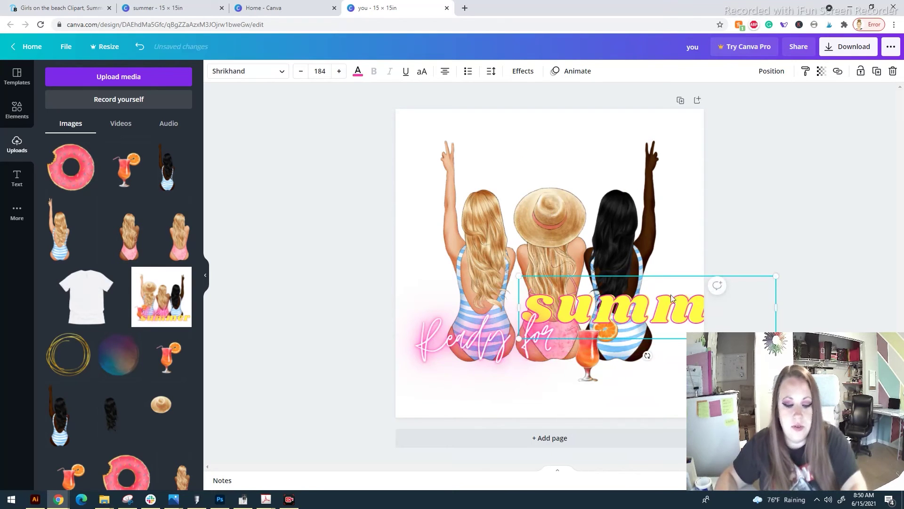
pyautogui.hotkey('ctrl', 'z')
pyautogui.moveTo(623, 321); pyautogui.dragTo(704, 288)
pyautogui.moveTo(643, 348); pyautogui.dragTo(619, 371)
# Move the cocktail to the start of "Ready for", and shift it together with both text lines slightly right to center them.
pyautogui.click(456, 329)
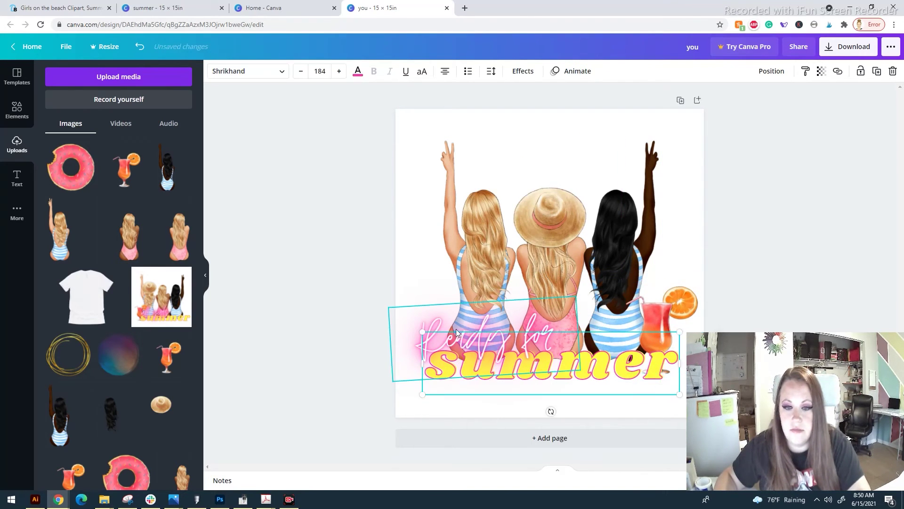
pyautogui.click(732, 285)
pyautogui.moveTo(674, 302); pyautogui.dragTo(440, 318)
pyautogui.keyDown('shift'); pyautogui.click(448, 344); pyautogui.keyUp('shift')
pyautogui.moveTo(619, 370); pyautogui.dragTo(638, 370)
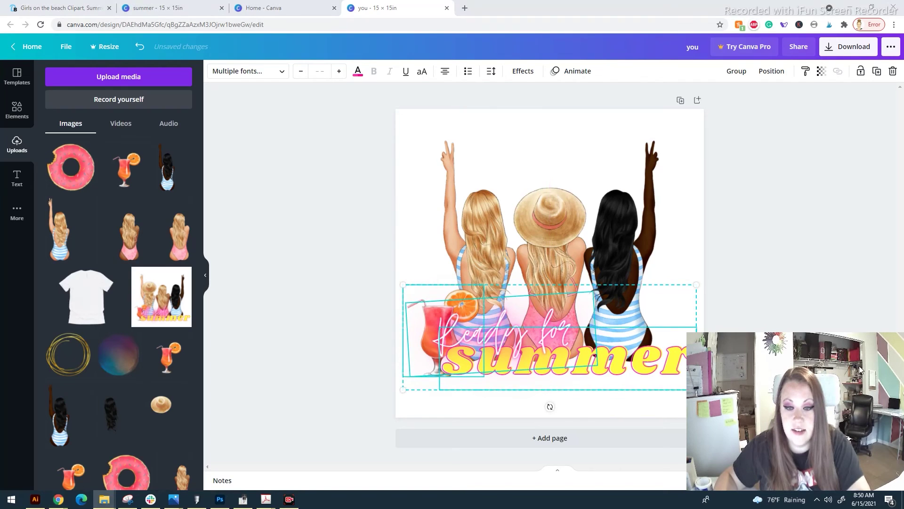
pyautogui.click(755, 208)
pyautogui.click(698, 296)
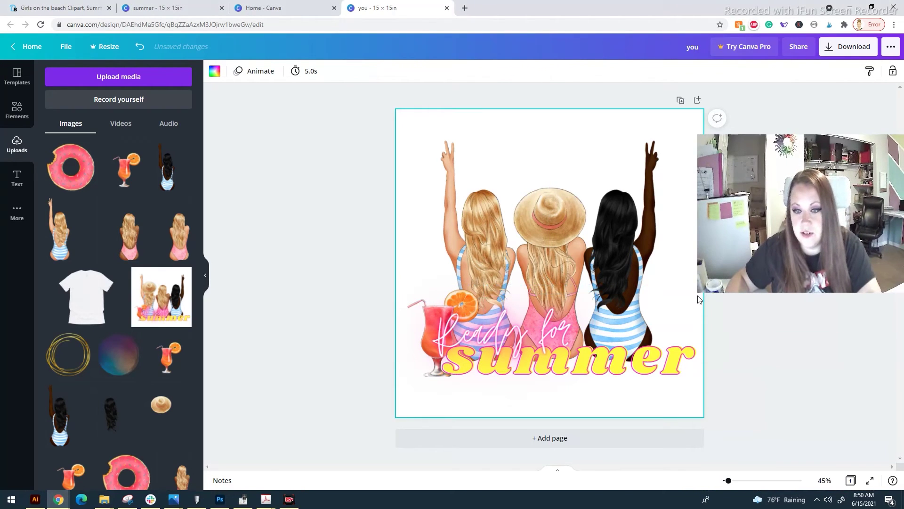
pyautogui.moveTo(782, 181); pyautogui.dragTo(809, 396)
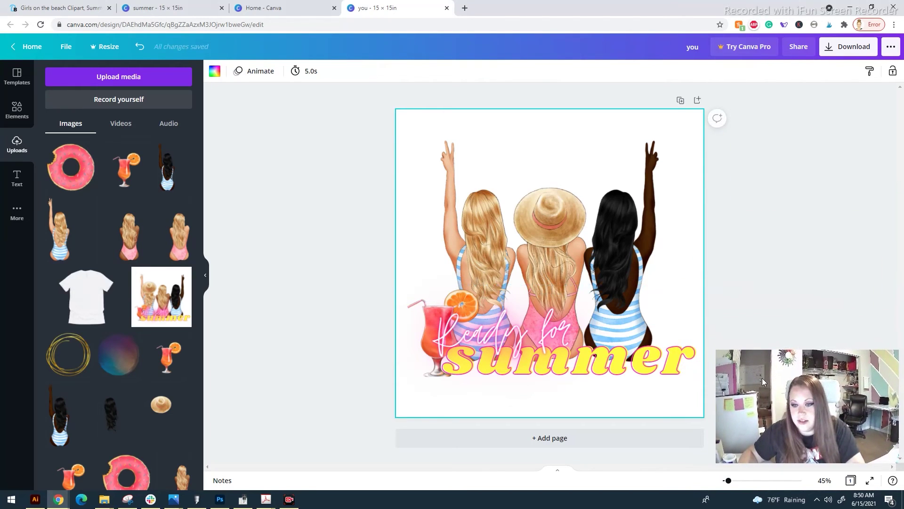
pyautogui.click(803, 174)
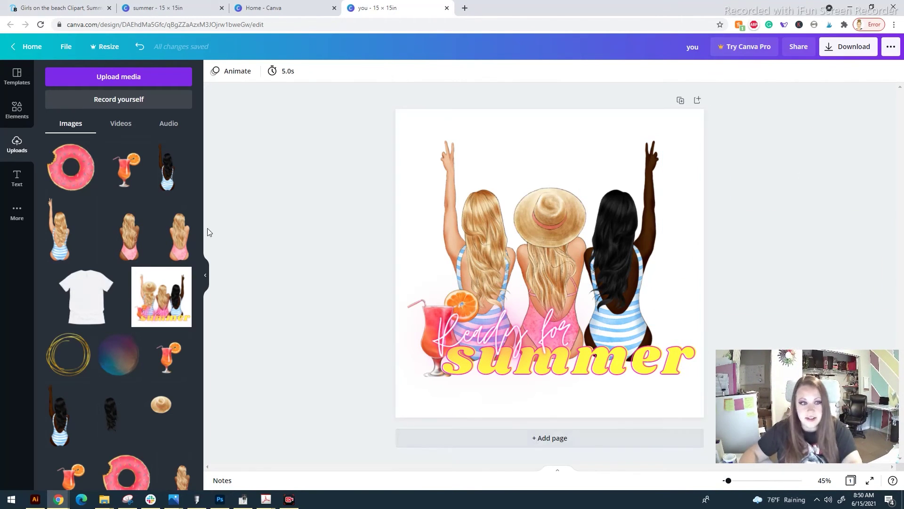
# Add the recently used pink-to-orange brush-stroke graphic and enlarge it to nearly the page's width, centered over the girls.
pyautogui.click(17, 110)
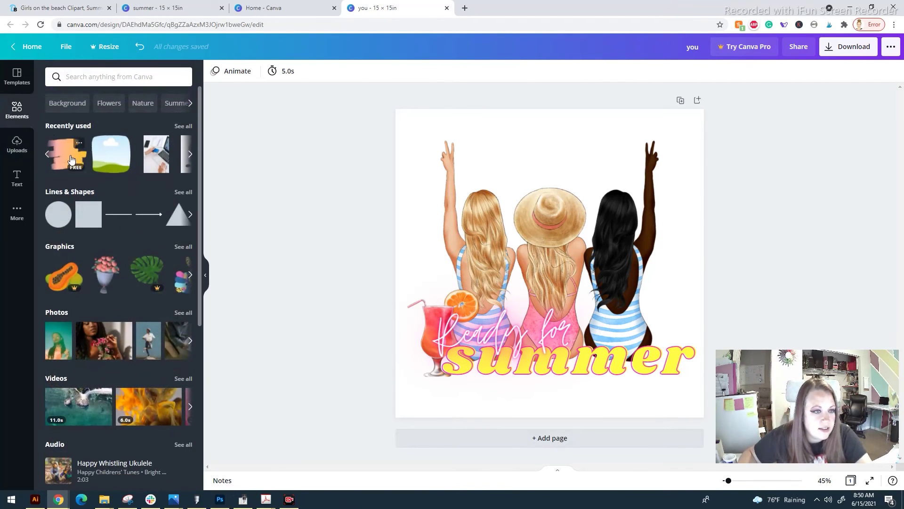
pyautogui.moveTo(66, 153)
pyautogui.mouseDown()
pyautogui.moveTo(547, 269)
pyautogui.moveTo(507, 210)
pyautogui.moveTo(478, 197)
pyautogui.mouseUp()
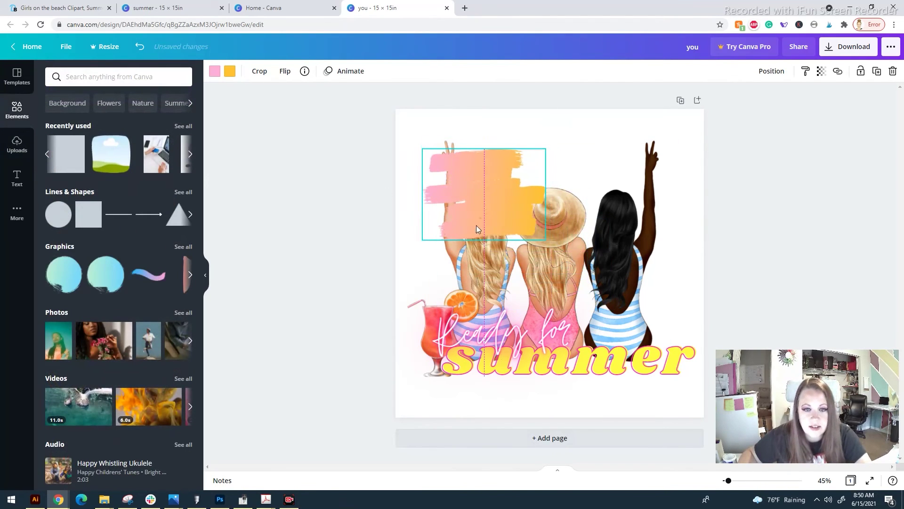
pyautogui.moveTo(602, 297); pyautogui.dragTo(705, 369)
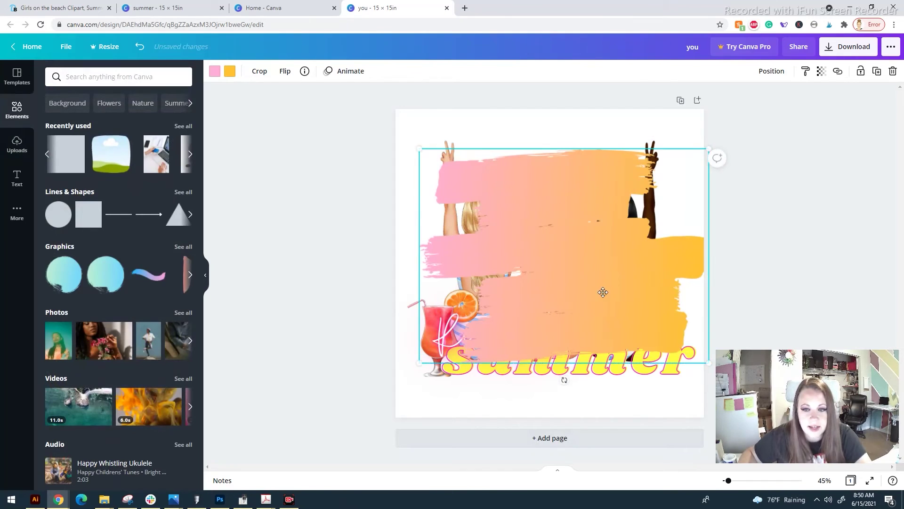
pyautogui.moveTo(603, 291); pyautogui.dragTo(591, 305)
# Send the brush-stroke graphic to the back, behind the girls, cocktail and text.
pyautogui.rightClick(566, 222)
pyautogui.click(612, 318)
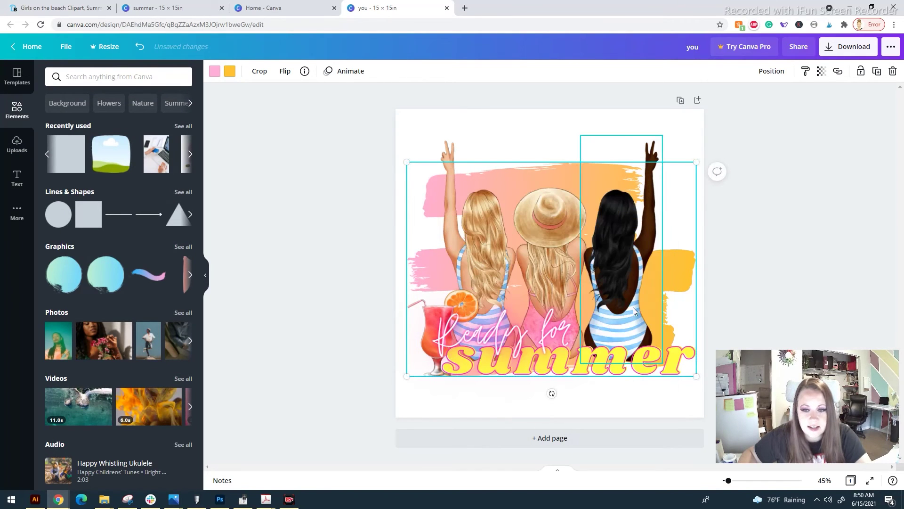
pyautogui.click(851, 192)
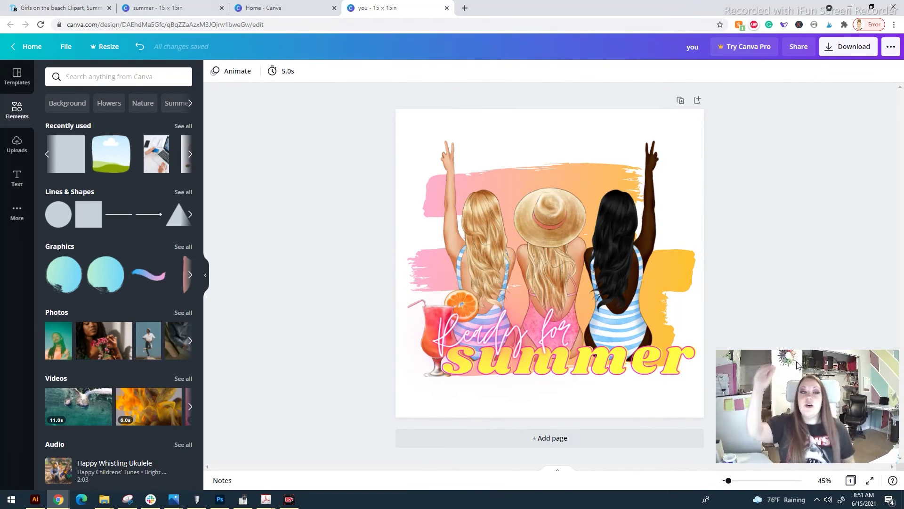
# Download the finished design as a PDF Print file without crop marks and bleed, and dismiss the Canva Pro offer.
pyautogui.click(829, 54)
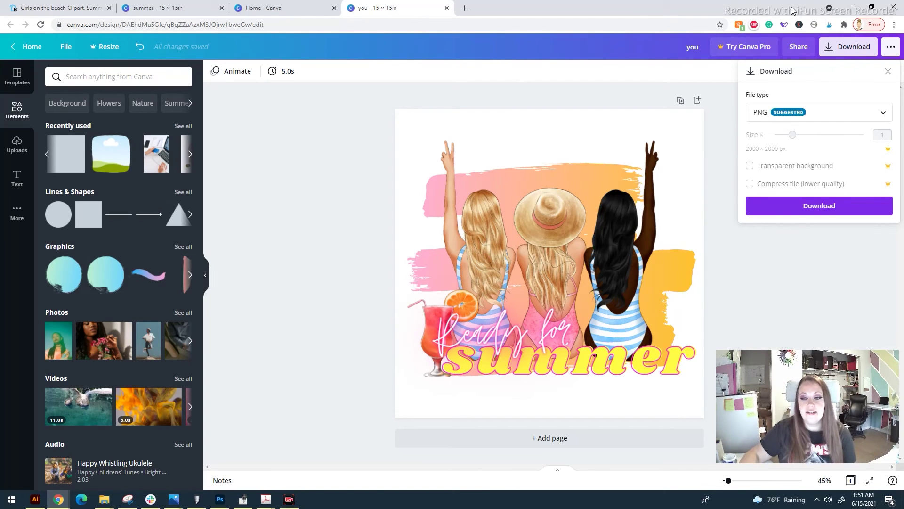
pyautogui.click(807, 113)
pyautogui.click(810, 98)
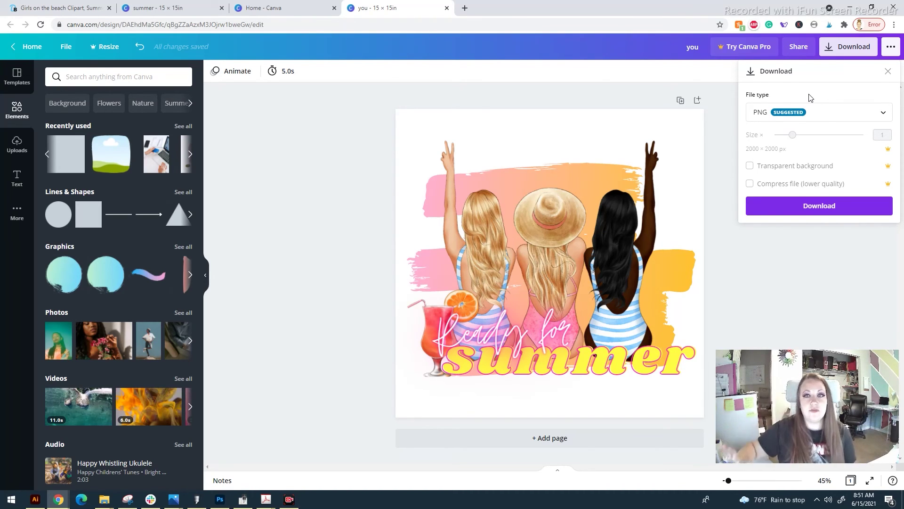
pyautogui.click(810, 131)
pyautogui.click(683, 129)
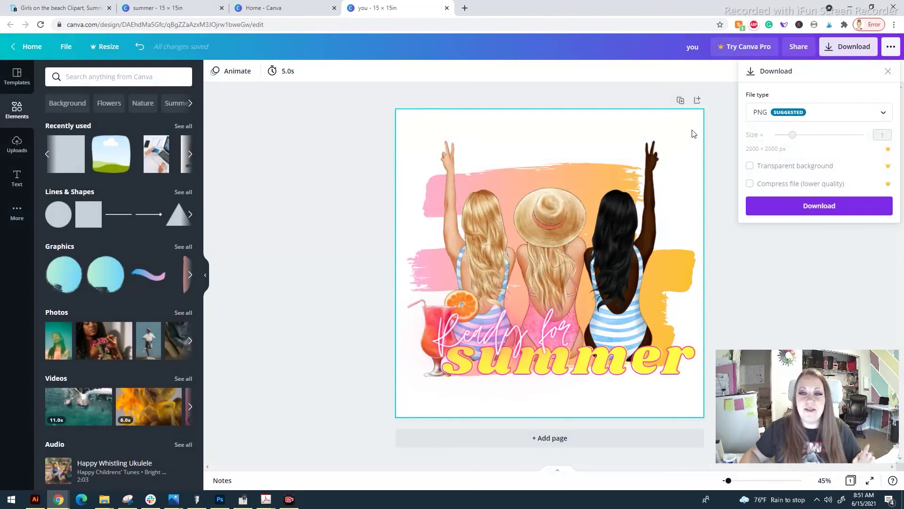
pyautogui.click(853, 108)
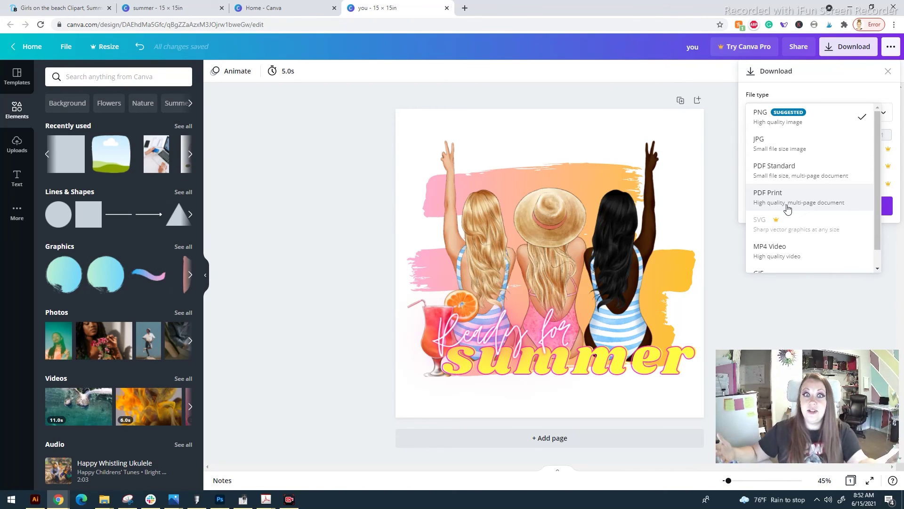
pyautogui.click(788, 208)
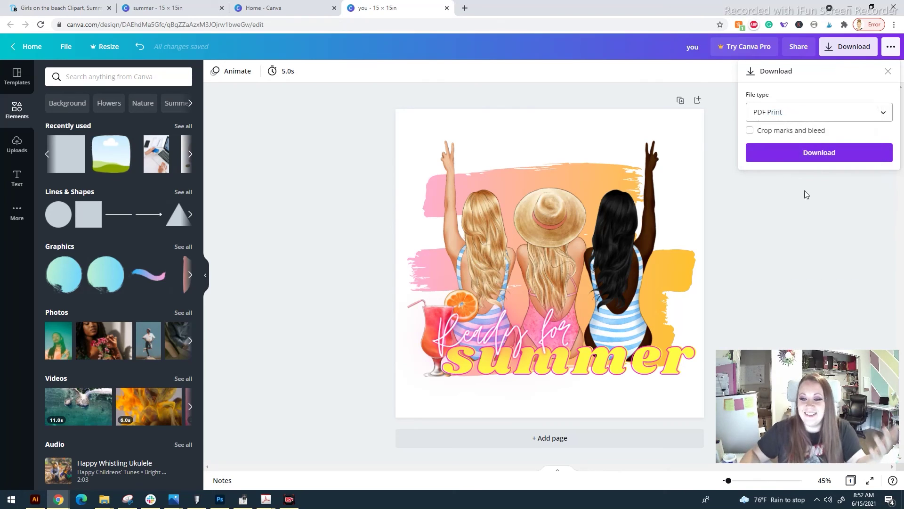
pyautogui.click(824, 152)
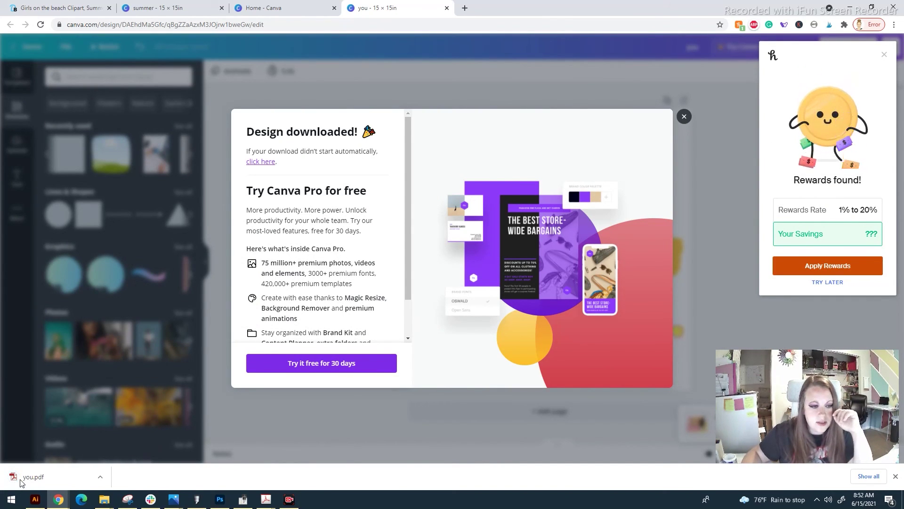
pyautogui.click(684, 117)
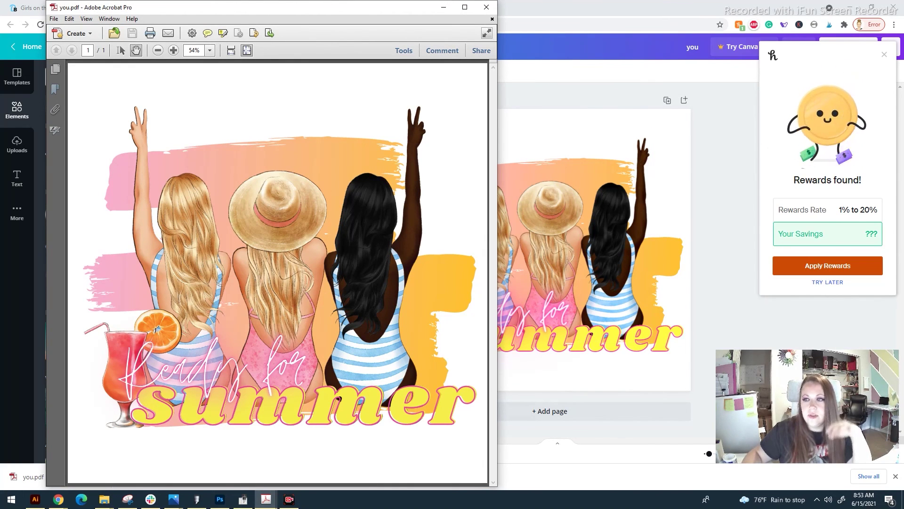
# Open you.pdf from the Downloads folder in Adobe Acrobat Pro to check the exported design, and return to Canva.
pyautogui.press('super+e')
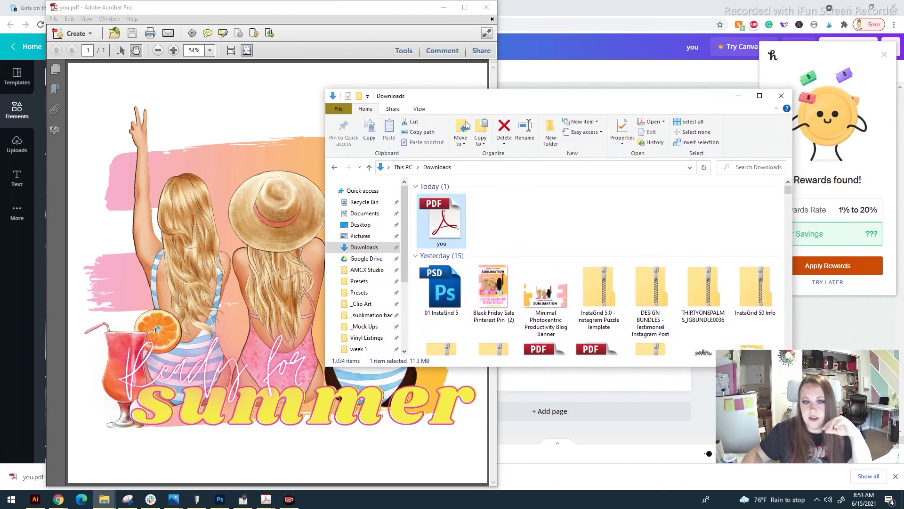
pyautogui.doubleClick(443, 214)
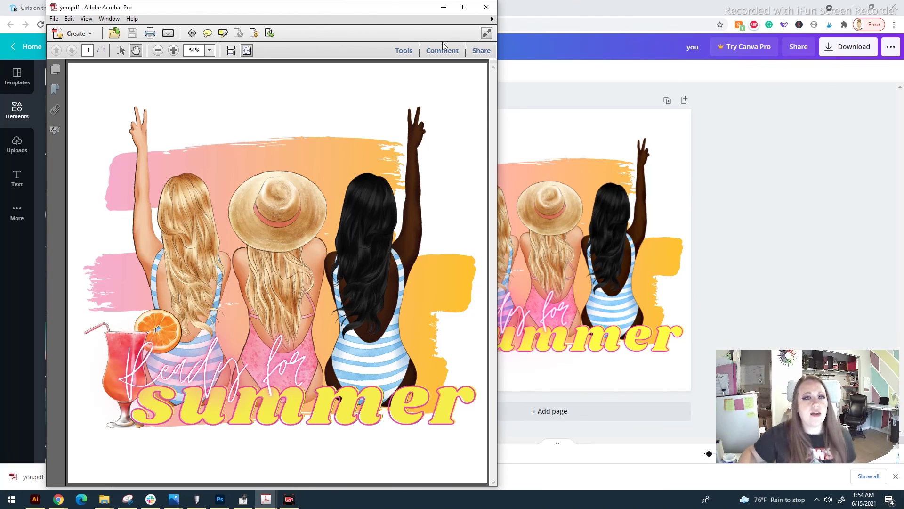
pyautogui.click(443, 9)
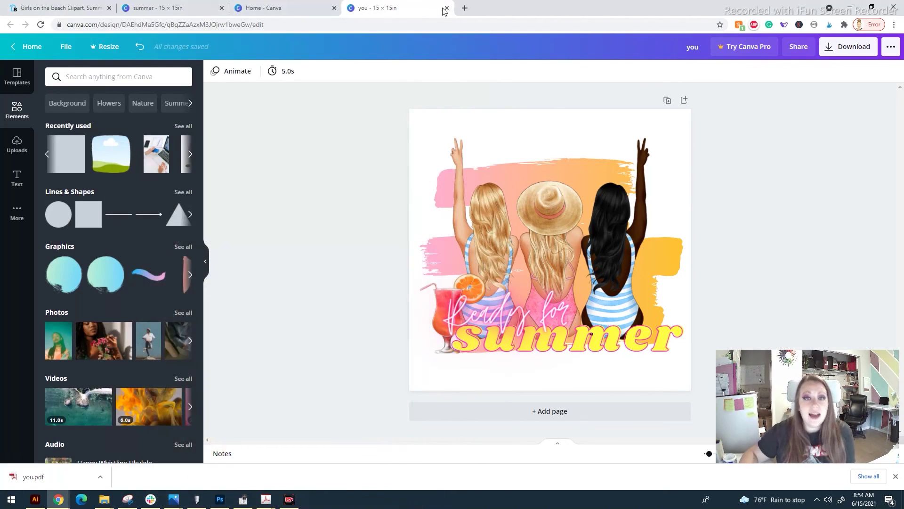